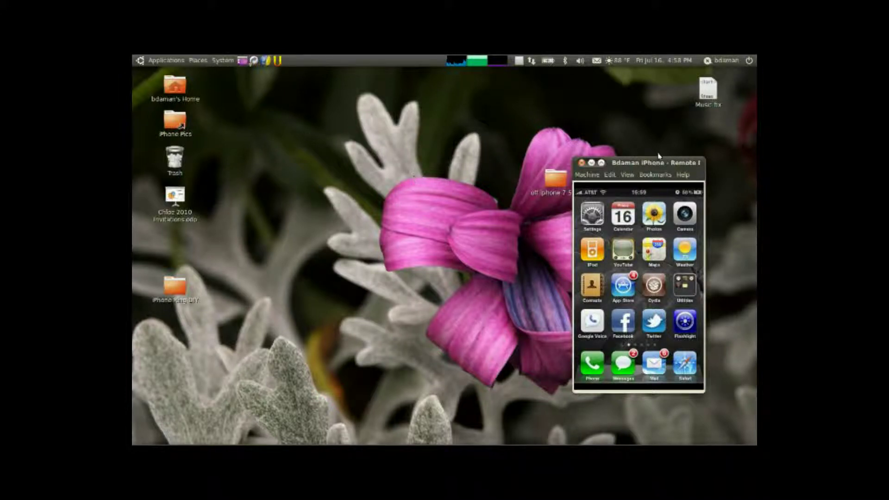
drag(659, 167, 475, 140)
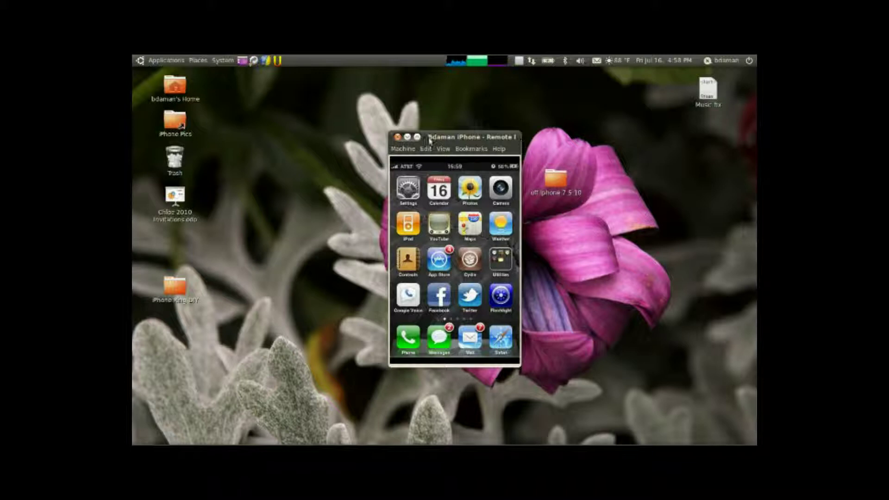
drag(445, 140, 576, 110)
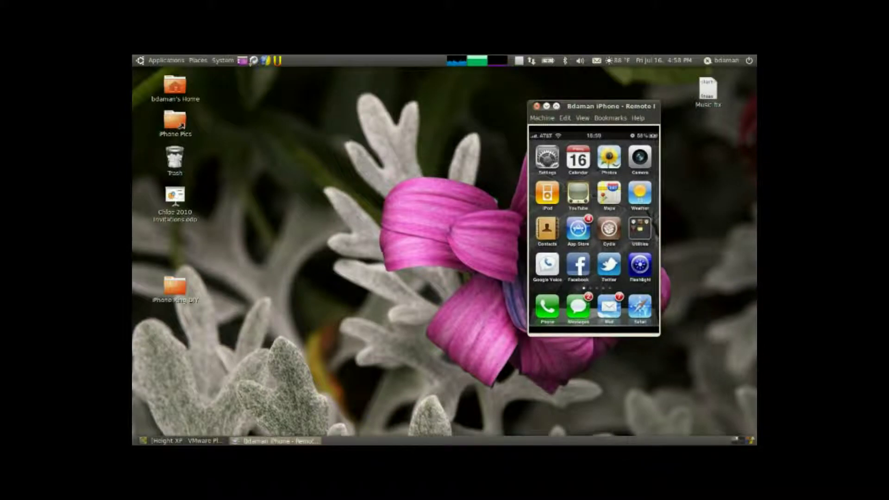
Switch to the Height XP virtual machine, show it full screen, and reduce iTunes to a smaller window.
key(alt+Tab)
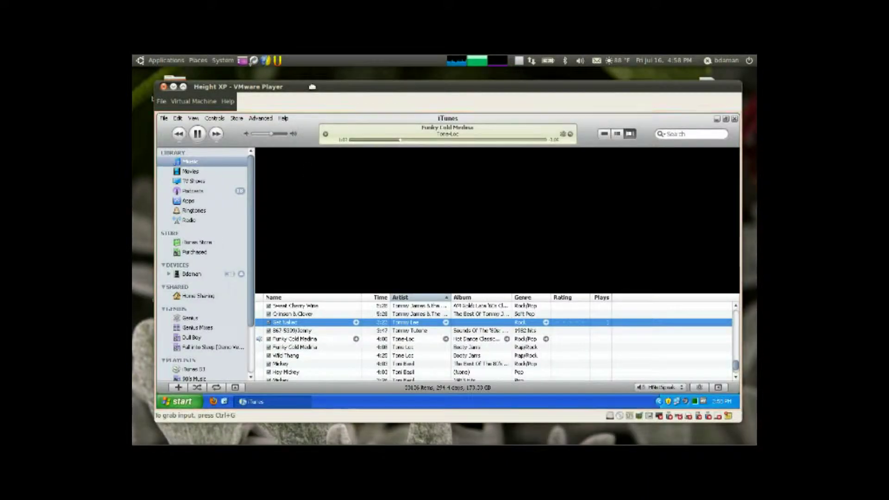
drag(313, 87, 333, 88)
double_click(358, 89)
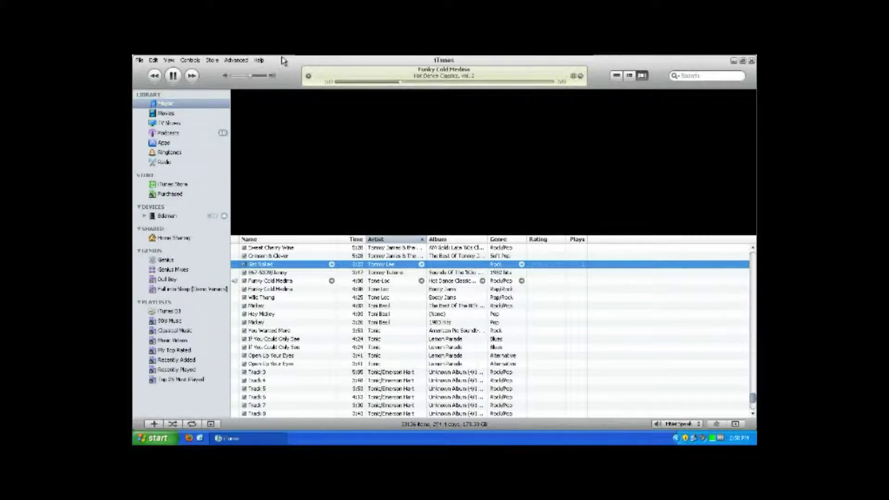
double_click(360, 63)
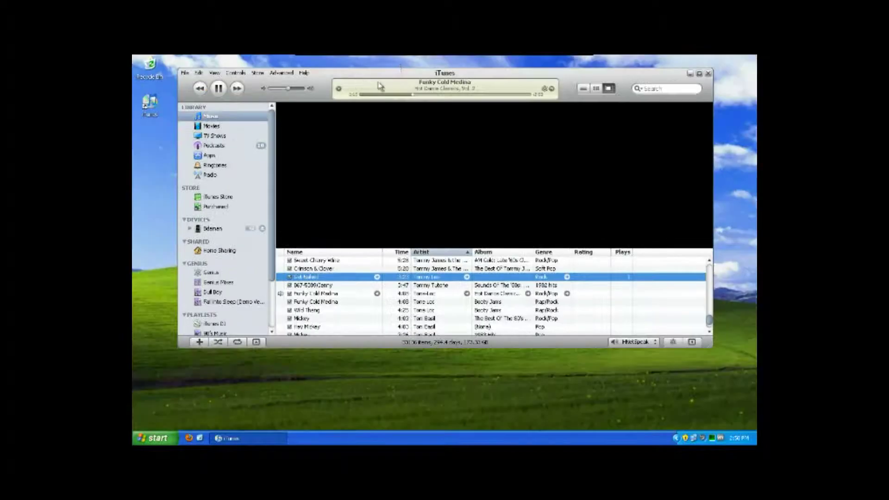
drag(399, 76, 429, 67)
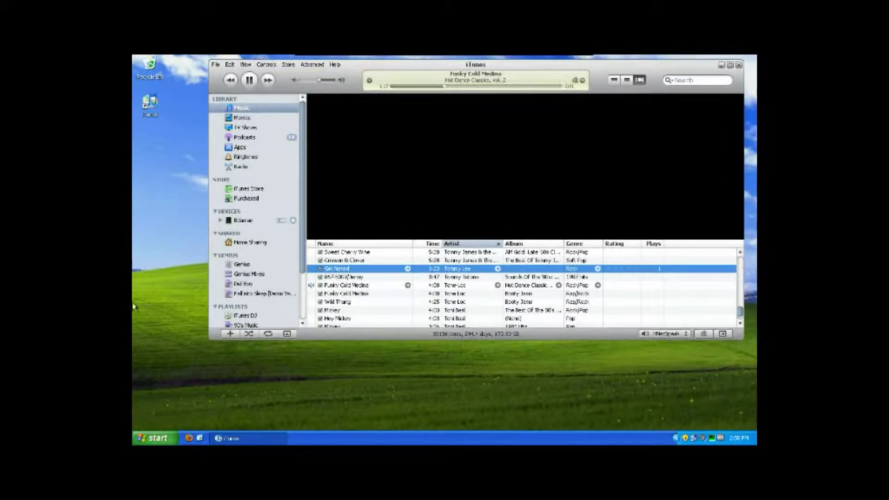
Create a folder named iPhone Ringtones in My Music and open it.
click(164, 440)
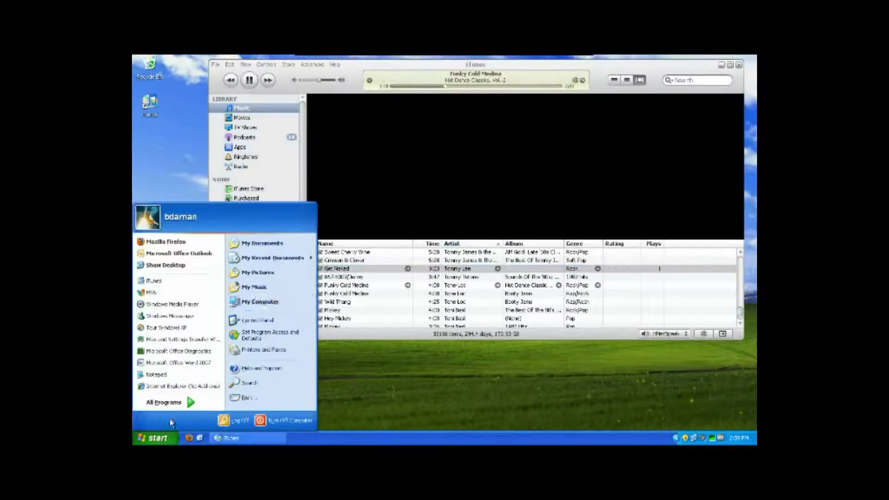
click(265, 288)
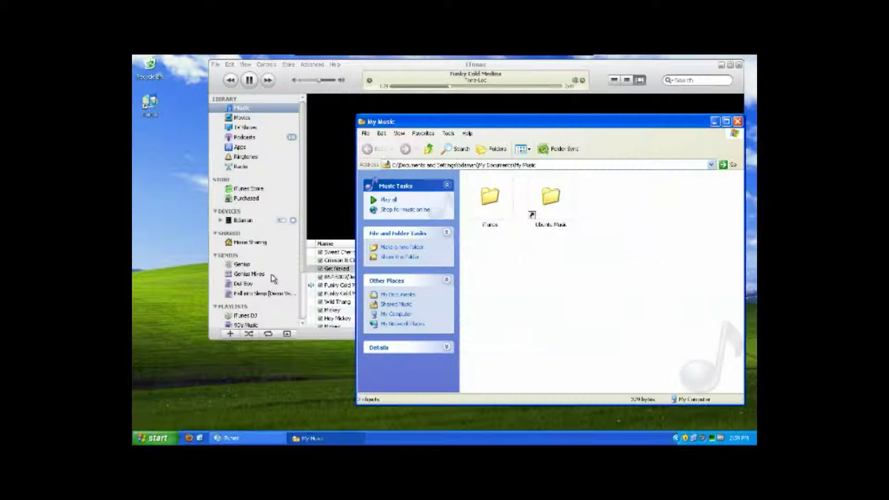
right_click(513, 258)
mouse_move(536, 323)
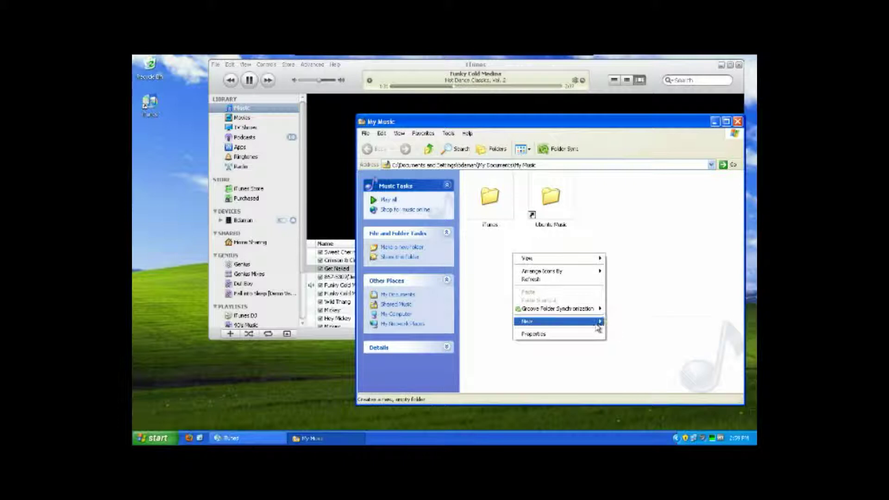
click(620, 324)
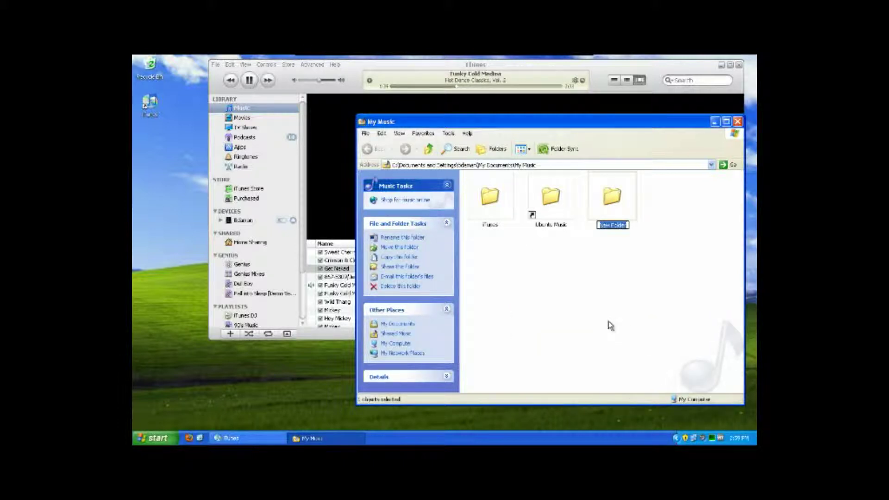
text(Ringtones)
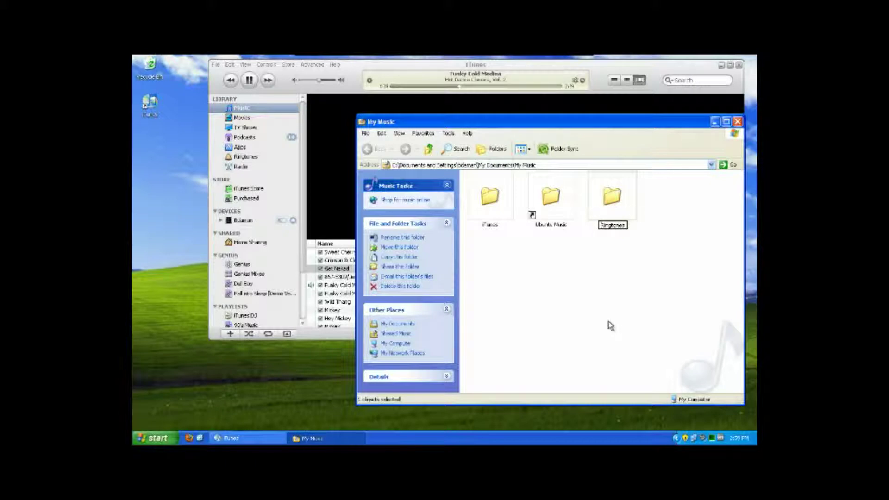
key(Home)
text(iPhone)
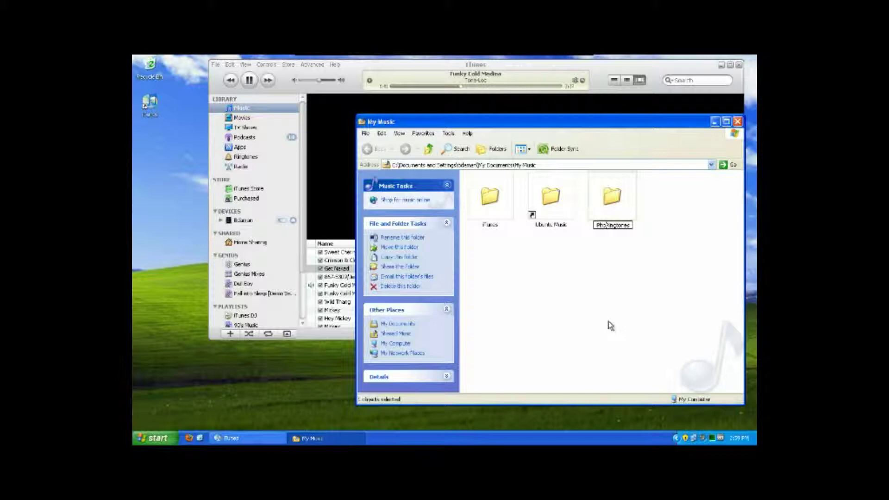
key(Return)
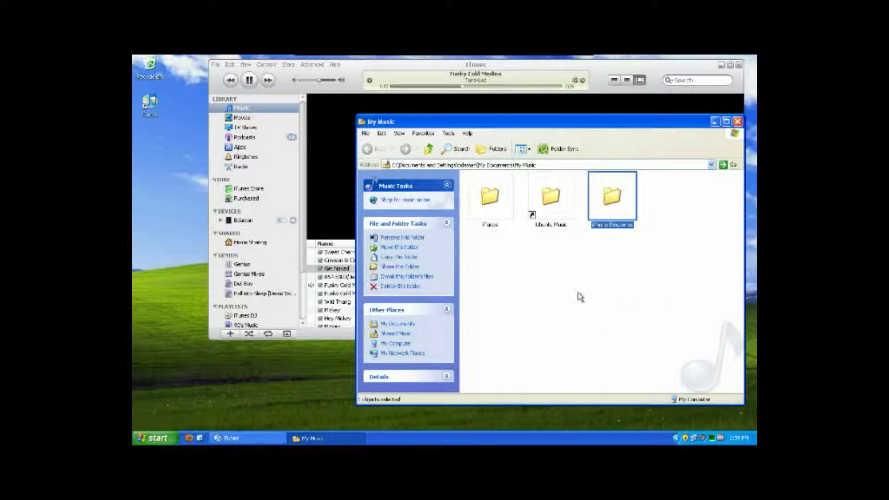
double_click(612, 206)
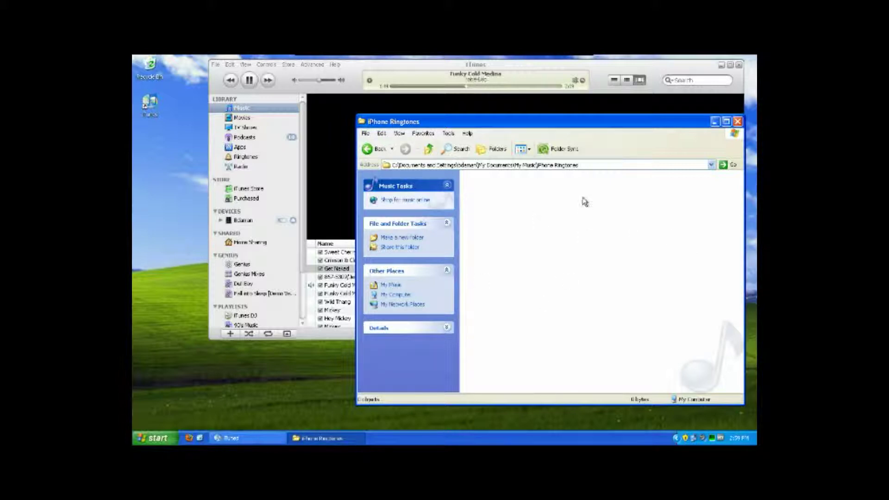
Return to iTunes and open the track information for the song Get Naked by Tommy Lee.
click(528, 69)
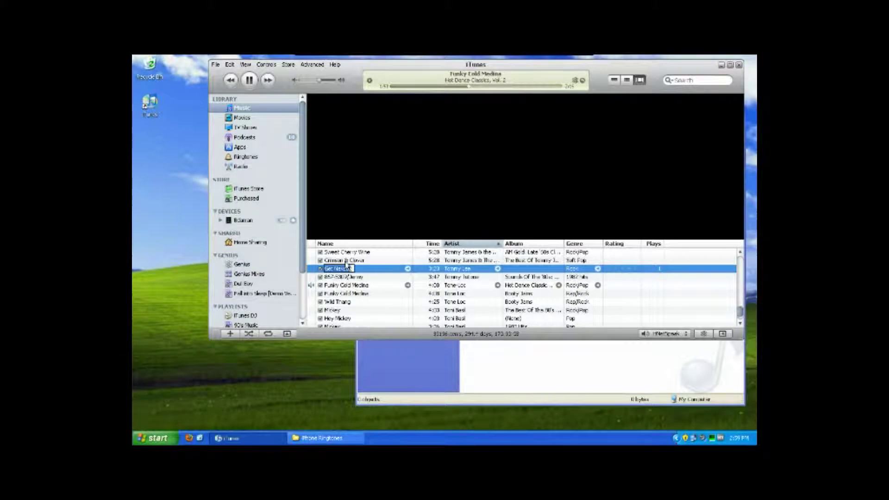
scroll(388, 304, down, 3)
scroll(388, 304, down, 6)
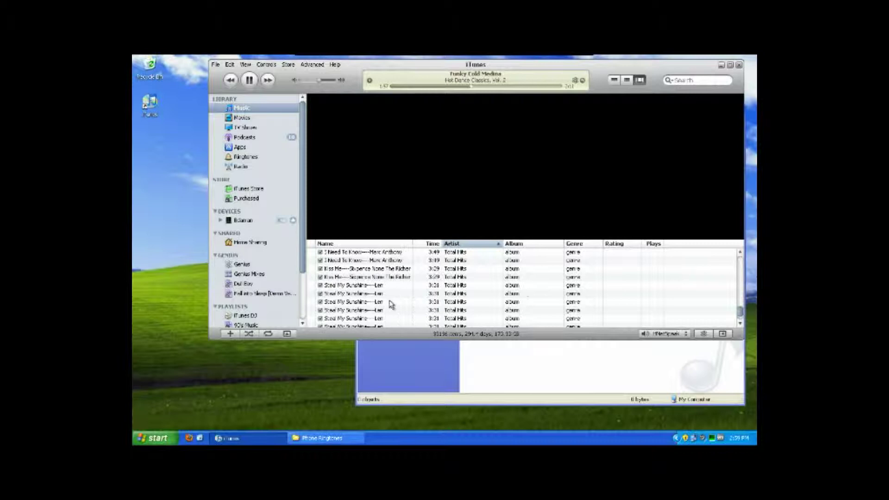
scroll(389, 305, up, 10)
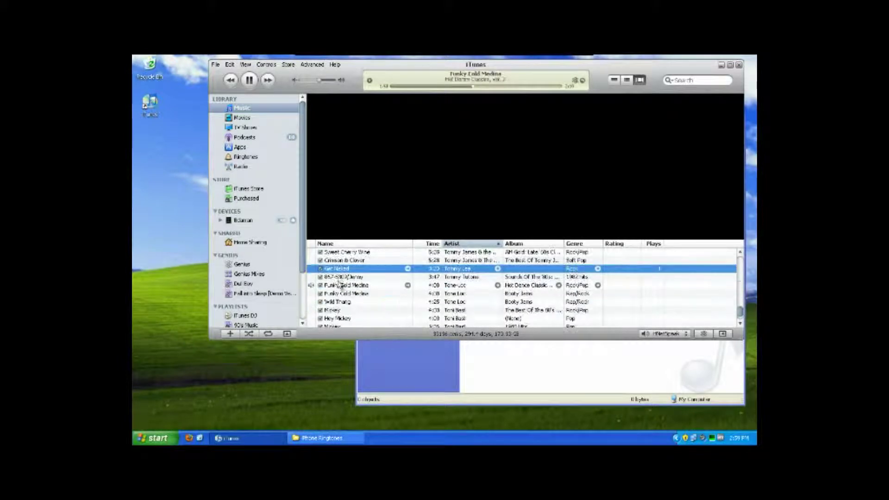
click(344, 269)
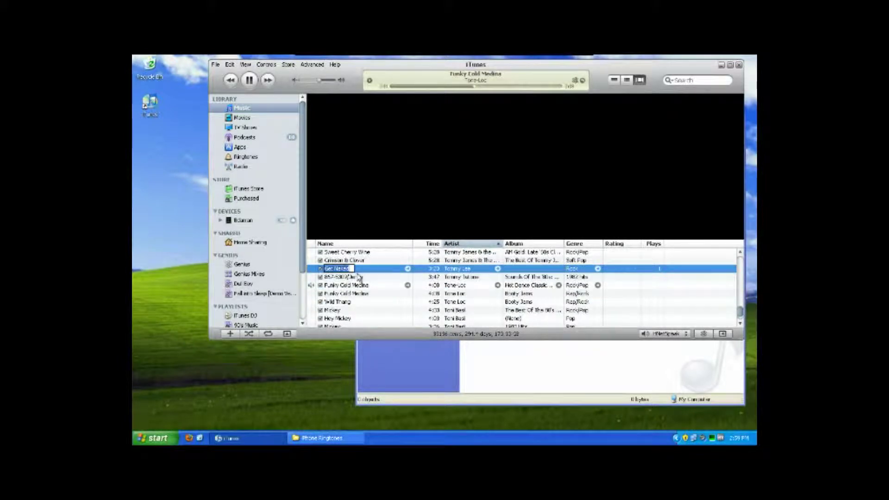
key(Return)
right_click(356, 271)
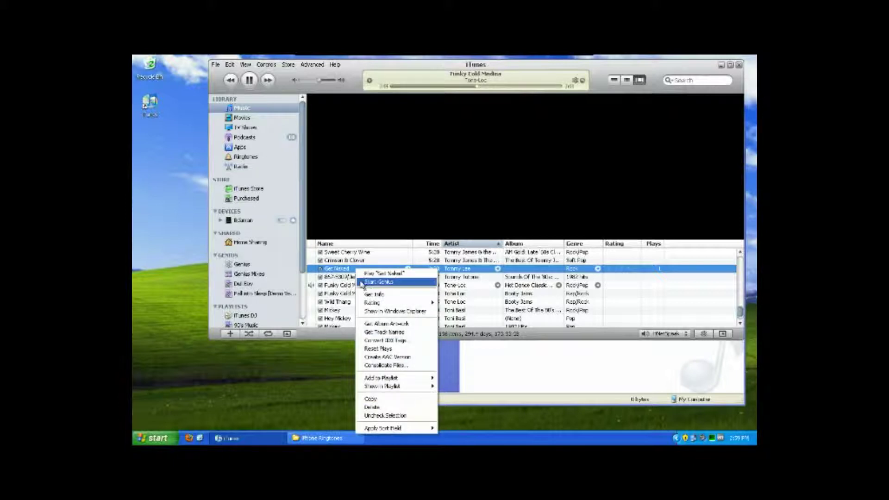
click(376, 295)
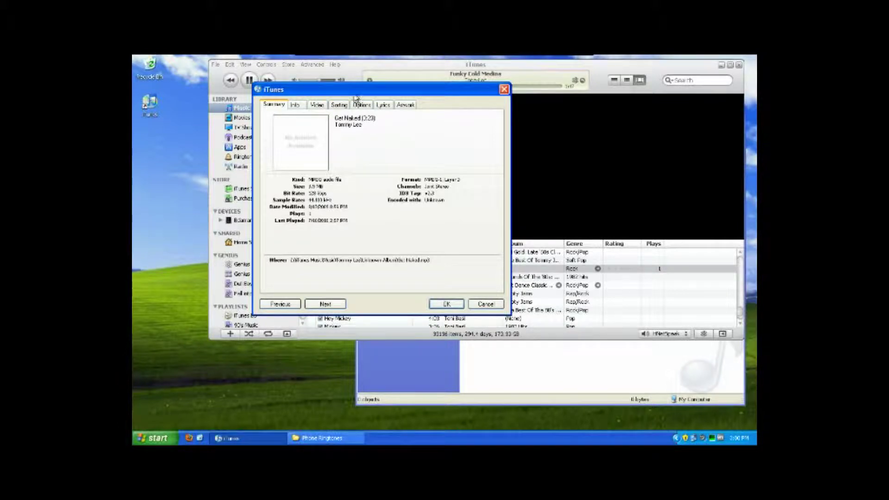
drag(355, 91, 370, 115)
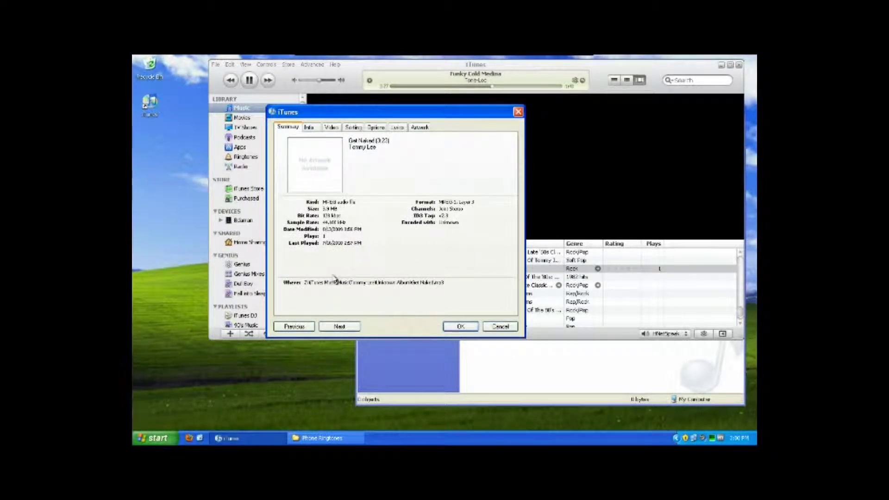
Enable the song's playback limits with a start time of 0:30 and a stop time of 1:26.
click(309, 128)
click(331, 128)
click(352, 128)
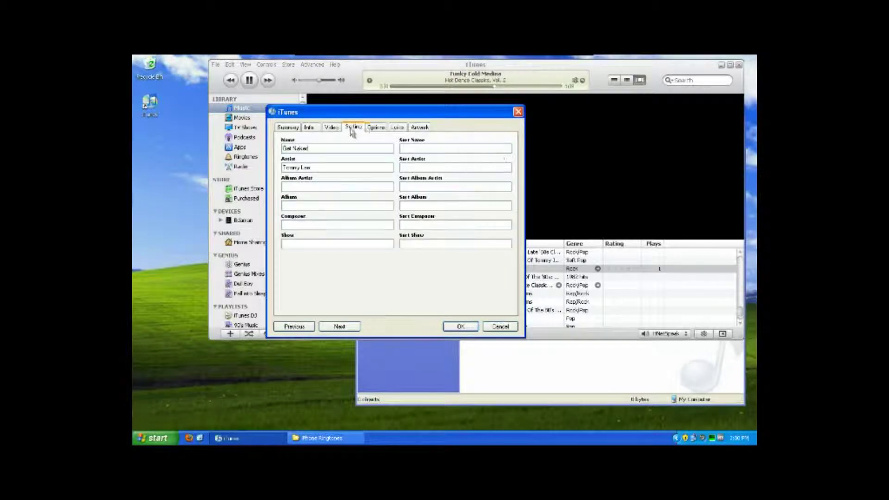
click(375, 129)
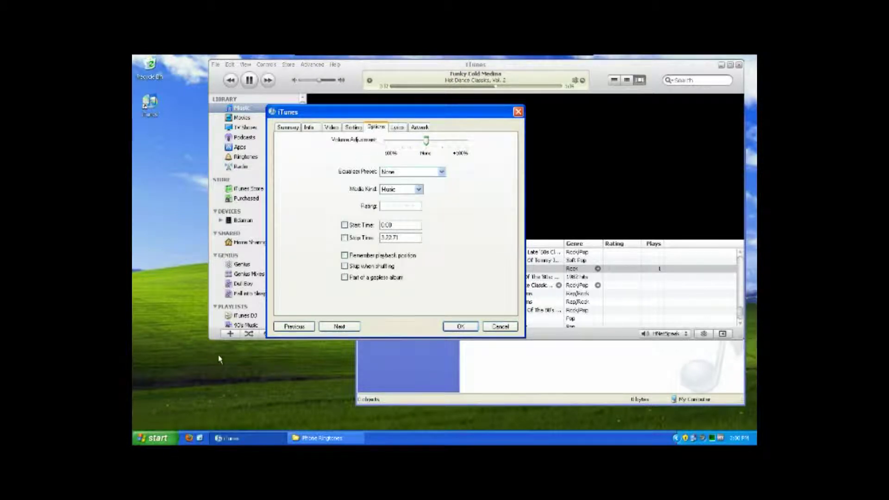
click(345, 225)
double_click(401, 226)
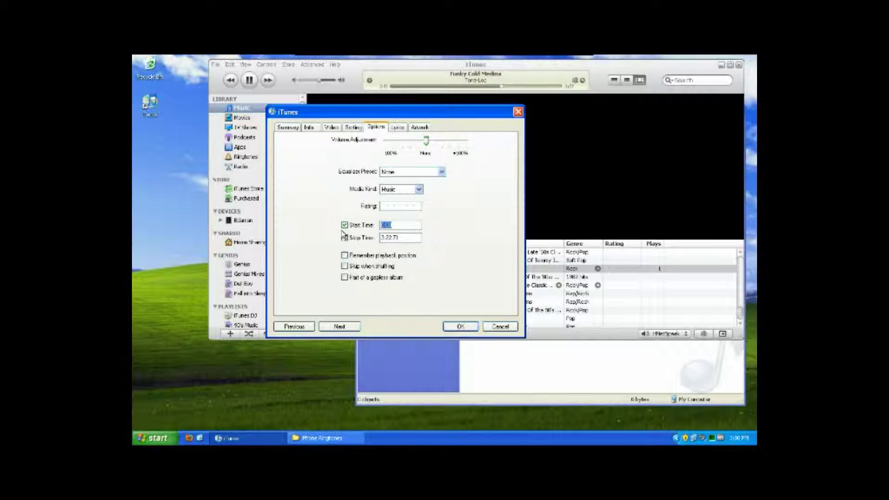
text(1)
key(Tab)
text(1)
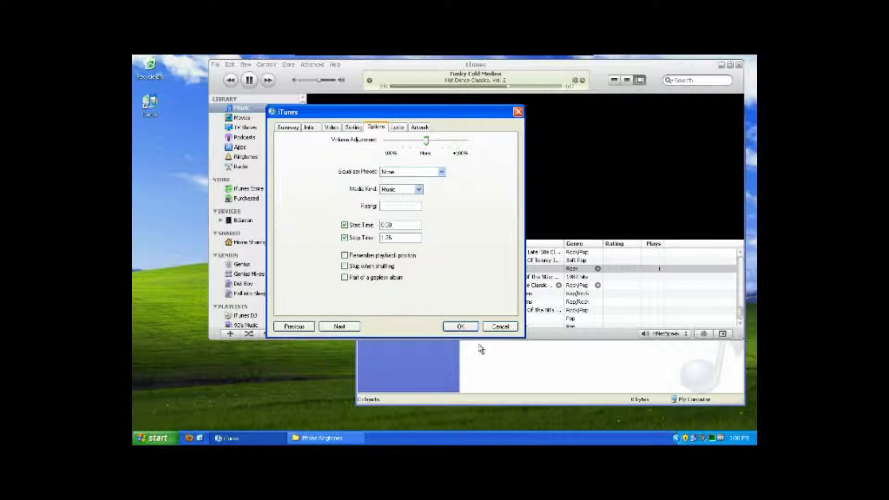
click(461, 327)
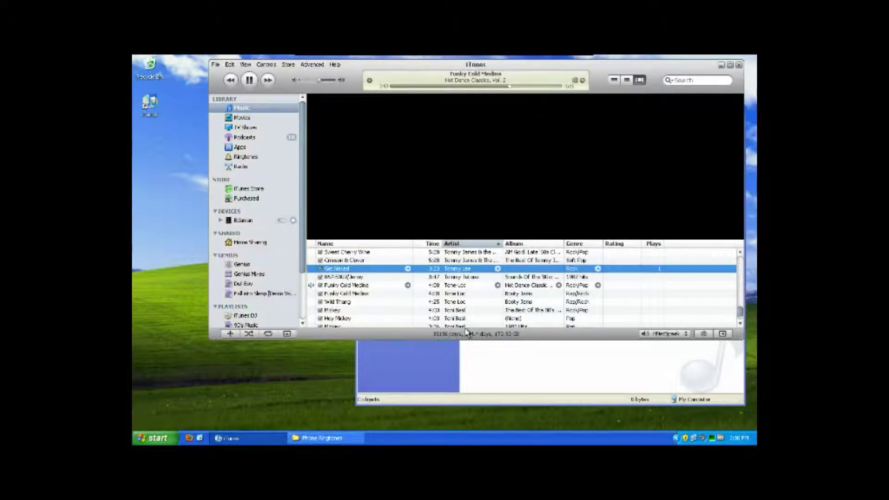
Play Get Naked with its trimmed range, create an AAC version of it, and pause playback.
double_click(355, 269)
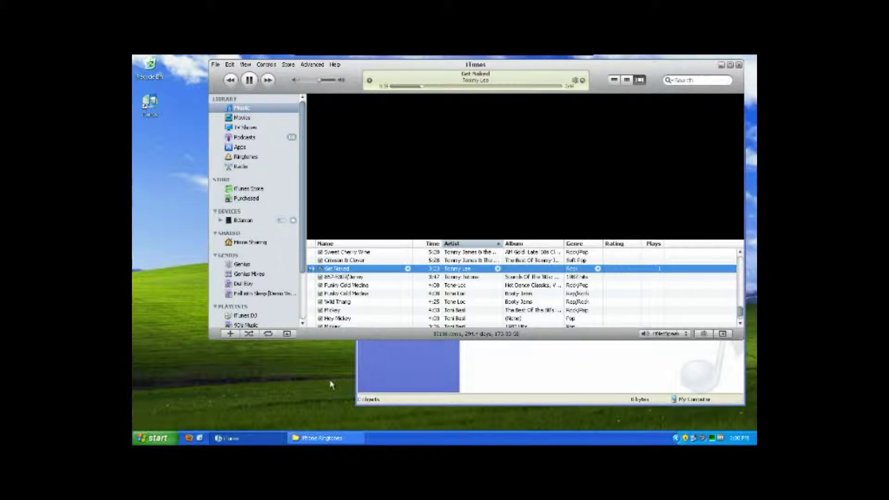
right_click(343, 271)
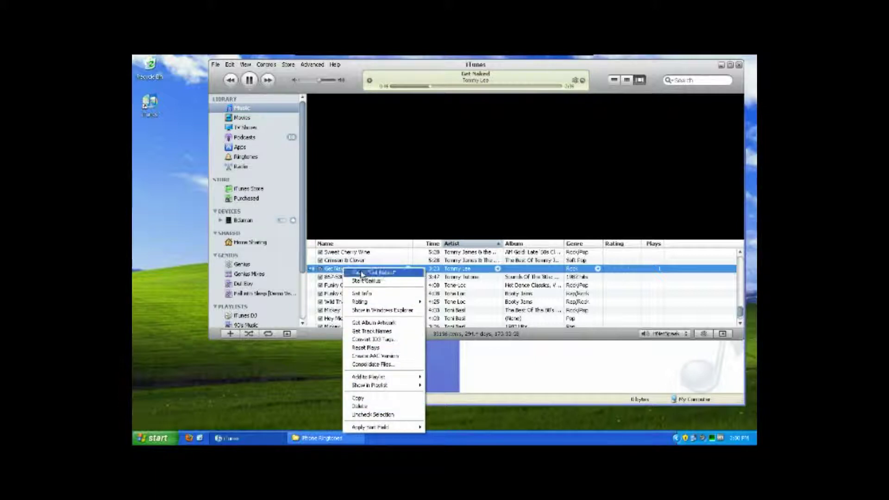
click(370, 357)
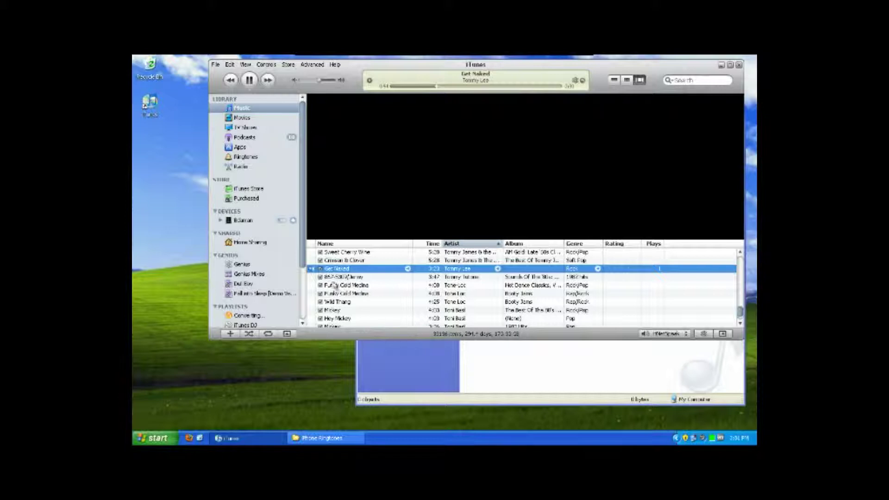
click(249, 80)
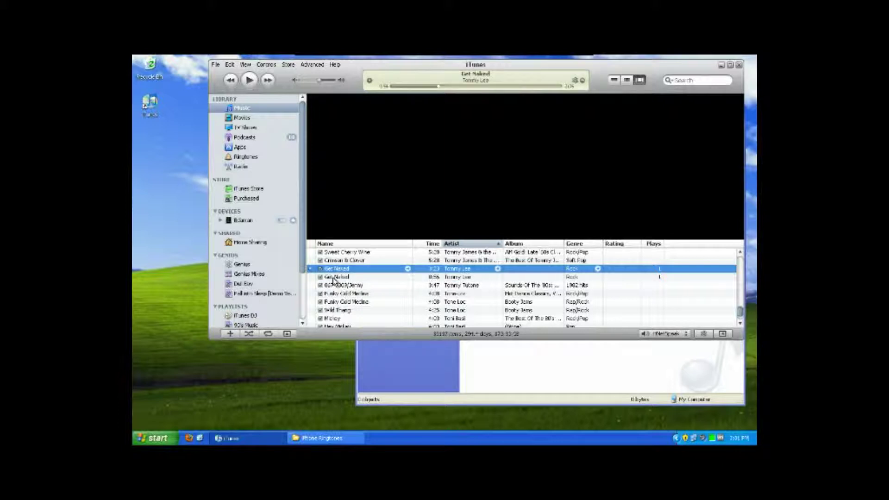
Check the summary information of the shortened AAC copy of Get Naked.
click(333, 277)
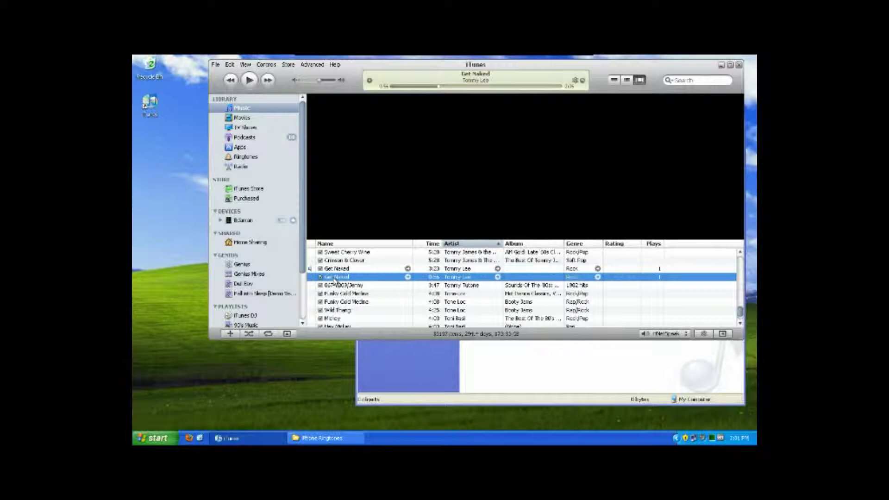
right_click(336, 280)
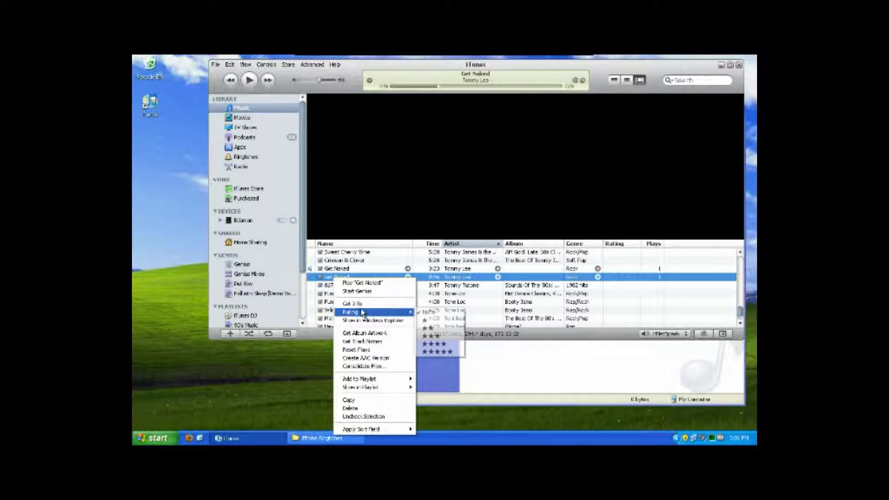
click(363, 304)
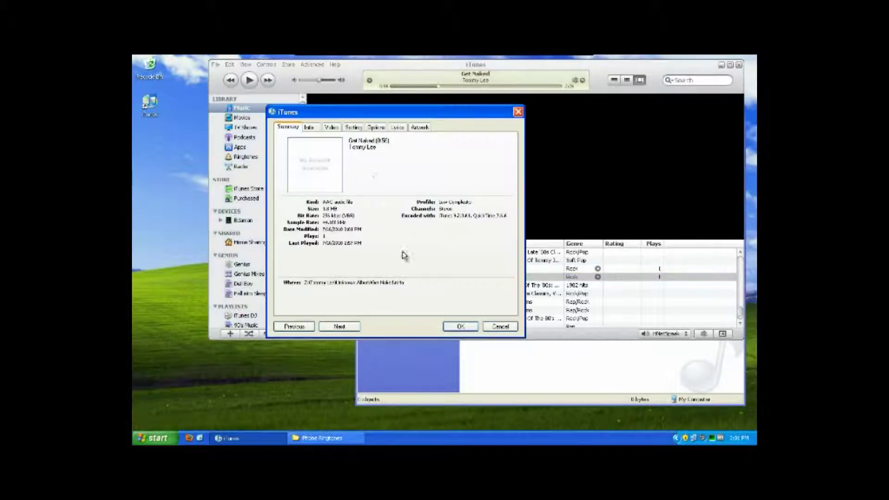
click(500, 326)
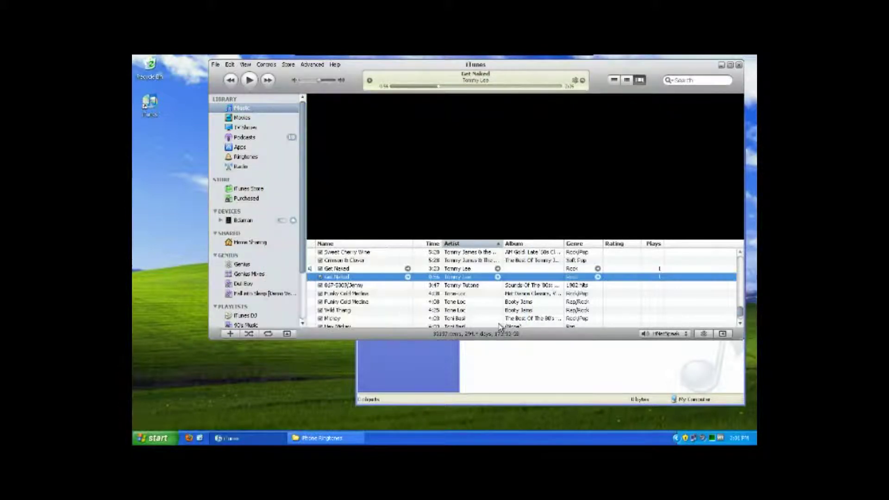
Remove the overlong AAC copy of Get Naked from the iTunes library and delete its file.
right_click(382, 281)
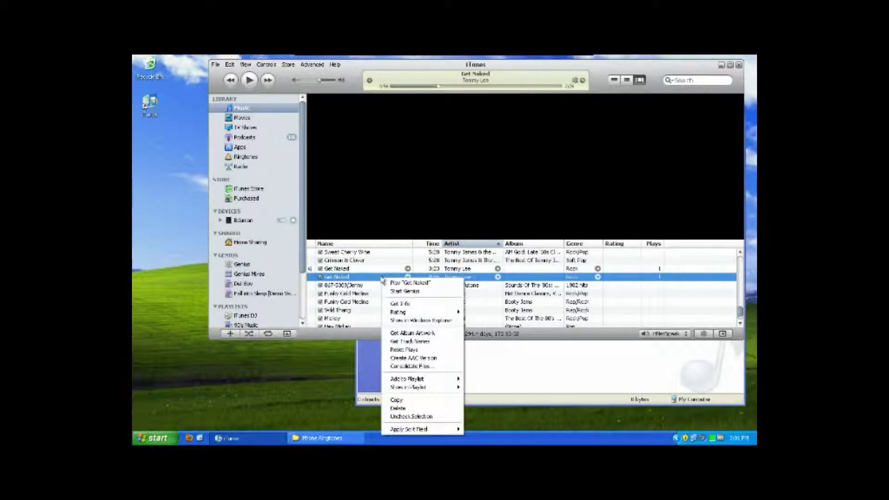
click(398, 408)
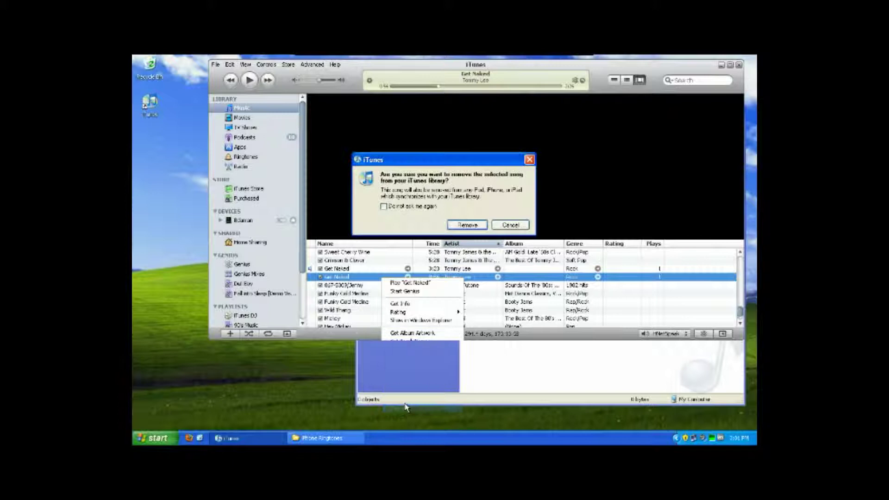
click(467, 225)
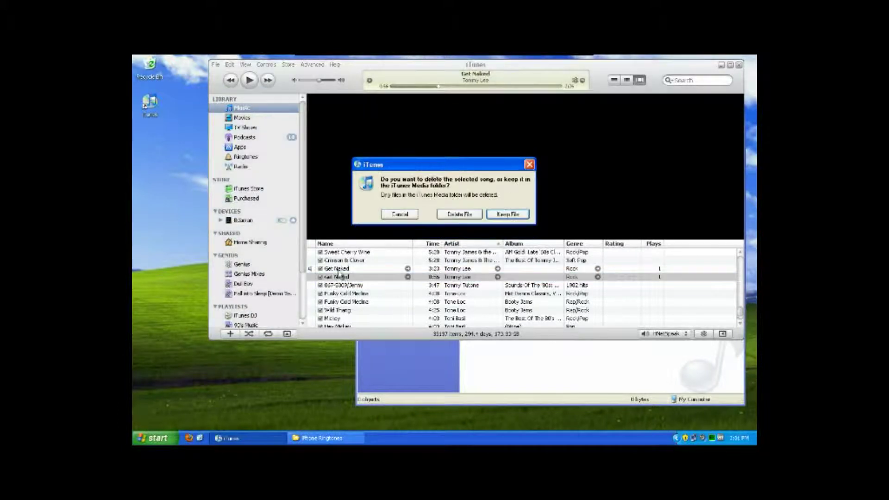
click(459, 214)
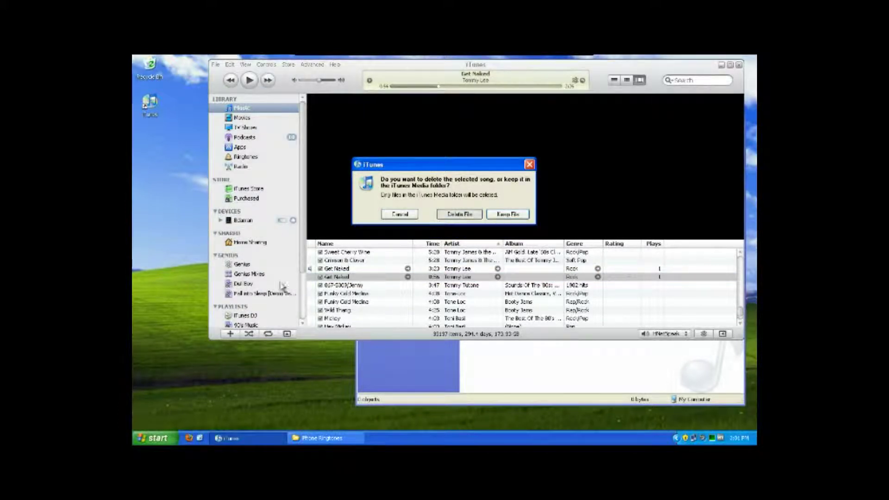
Shorten the playback range of the original Get Naked track by setting its stop time to 1:16.
right_click(340, 270)
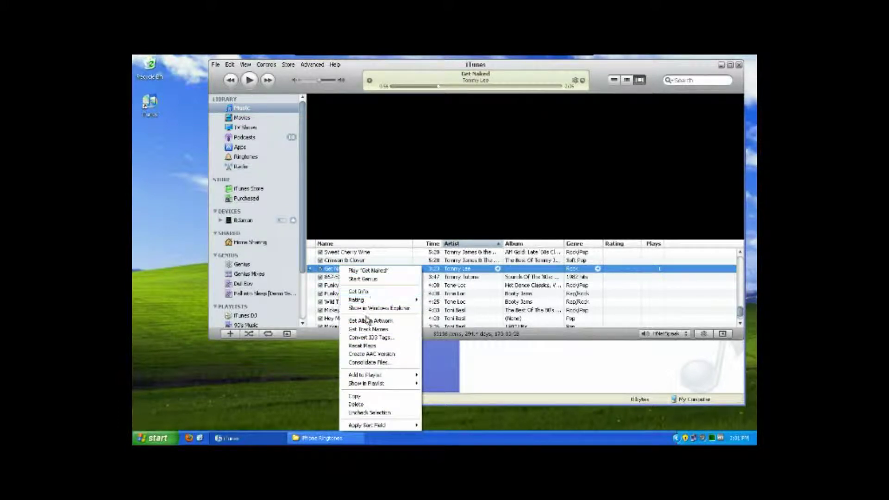
click(359, 292)
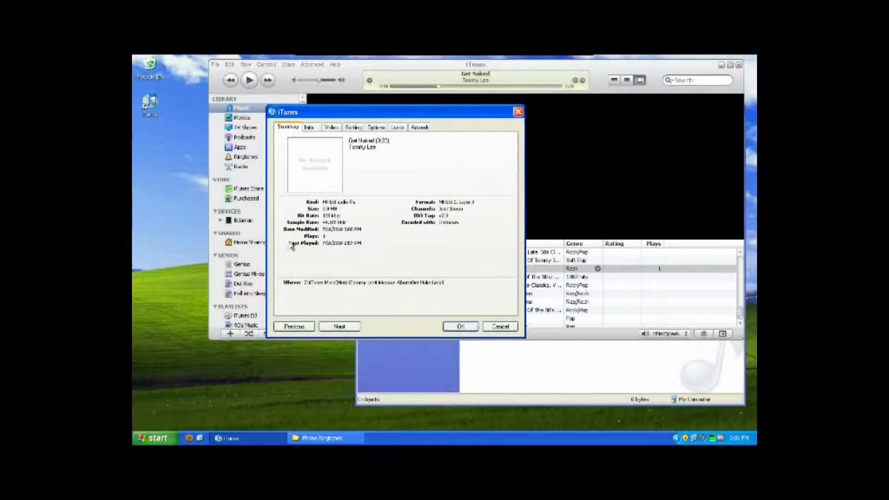
click(376, 128)
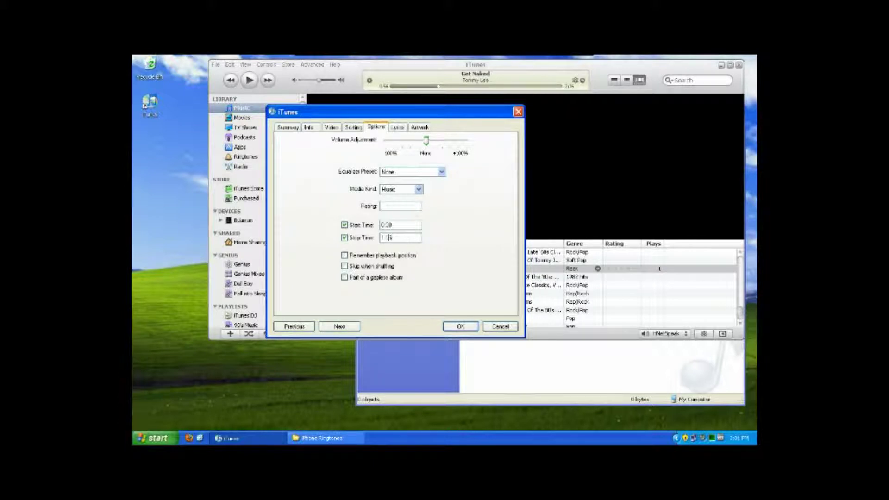
click(467, 327)
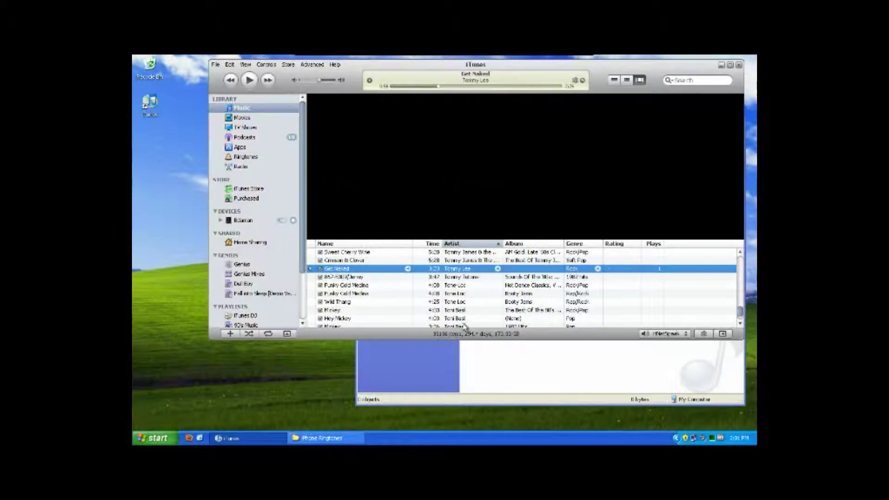
Create an AAC version of the trimmed Get Naked track and copy it into the iPhone Ringtones folder.
right_click(359, 270)
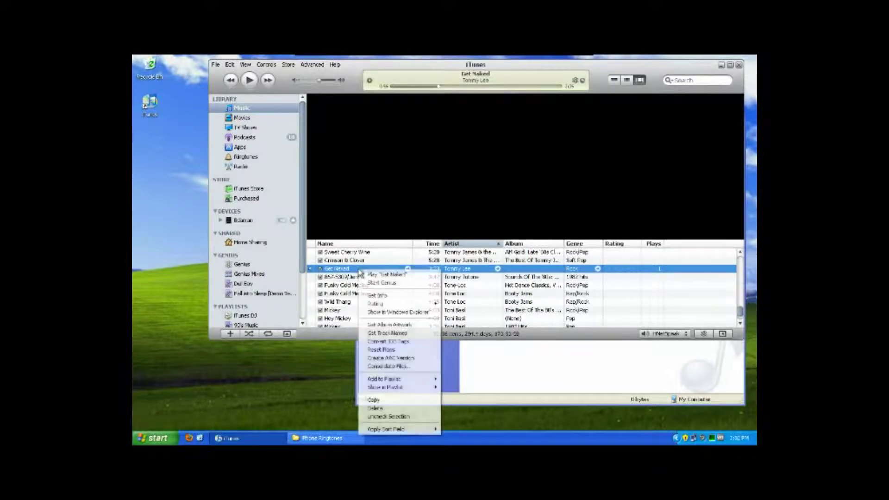
click(378, 351)
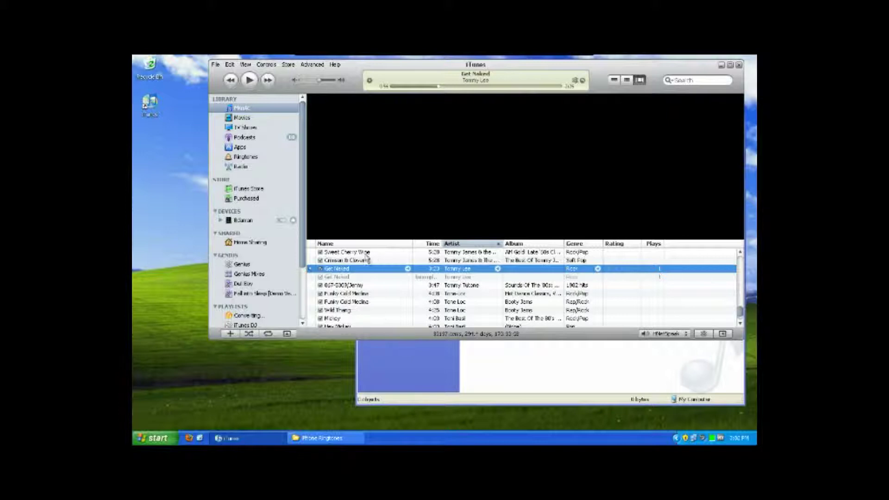
click(343, 277)
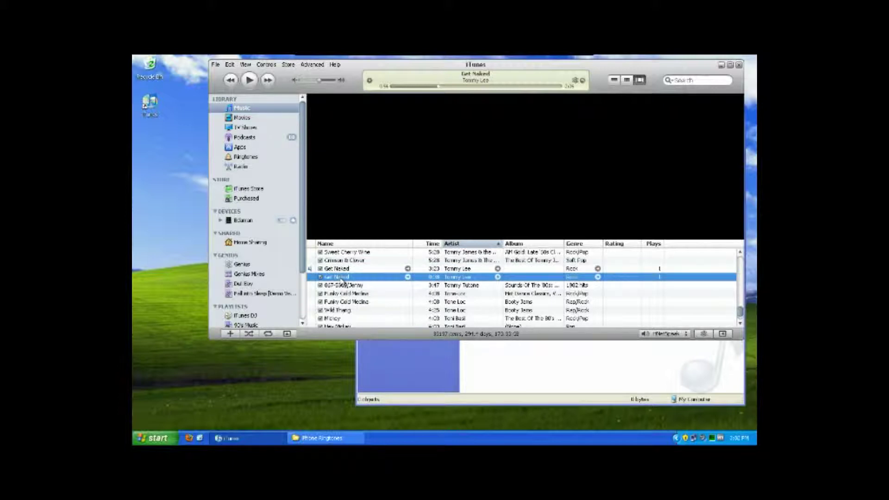
drag(341, 281, 535, 366)
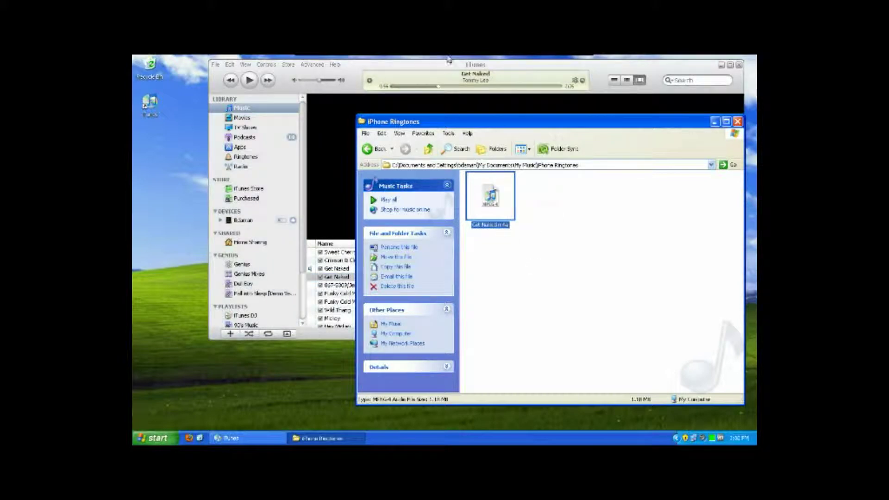
Return to iTunes and remove the shortened AAC copy of Get Naked from the library.
click(336, 277)
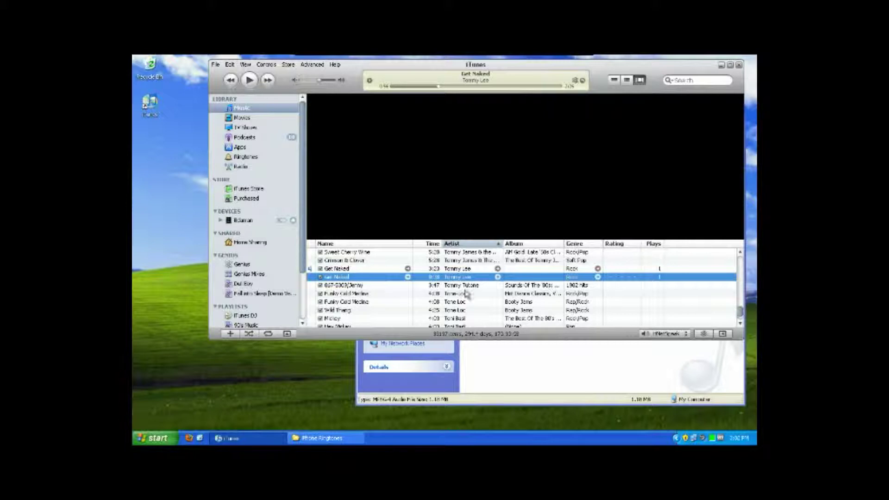
click(349, 277)
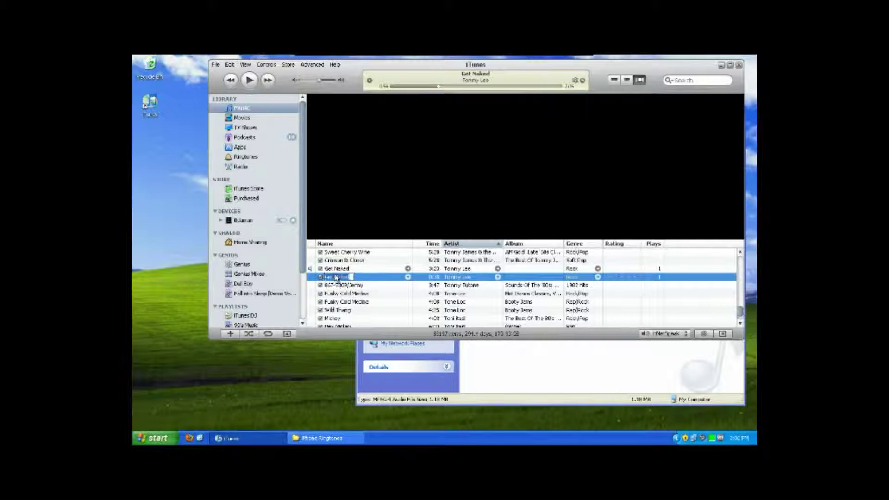
right_click(367, 278)
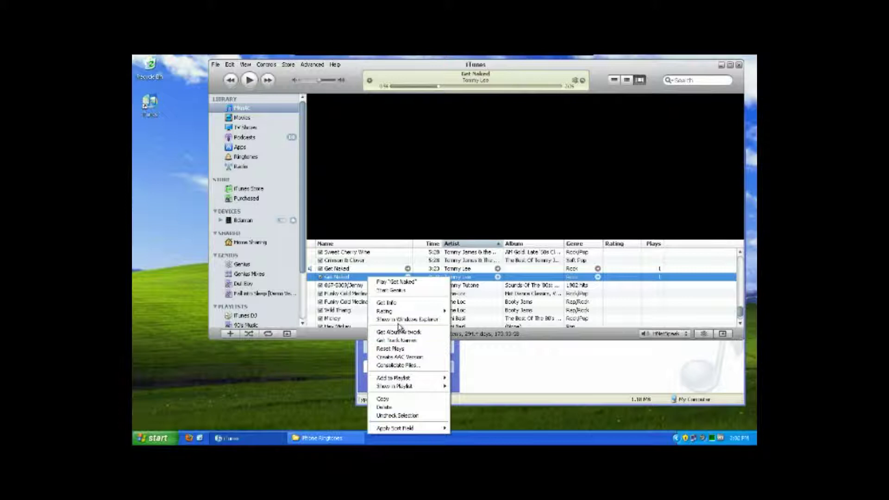
click(388, 407)
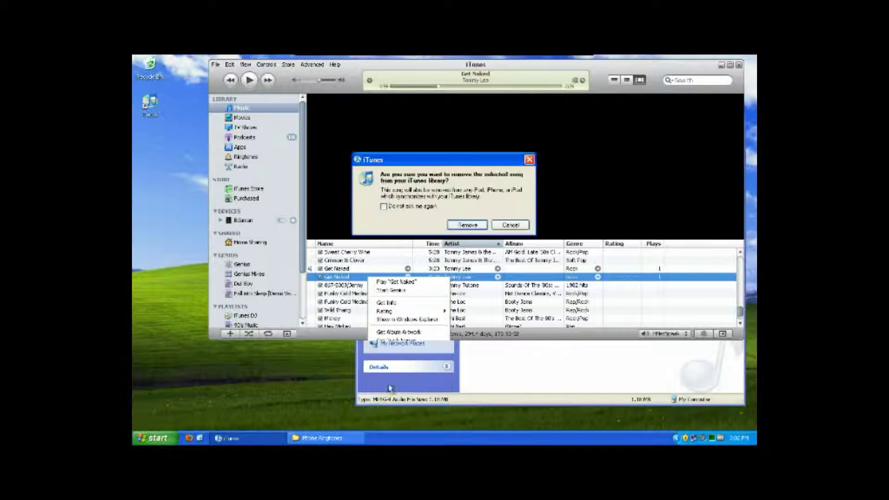
click(465, 225)
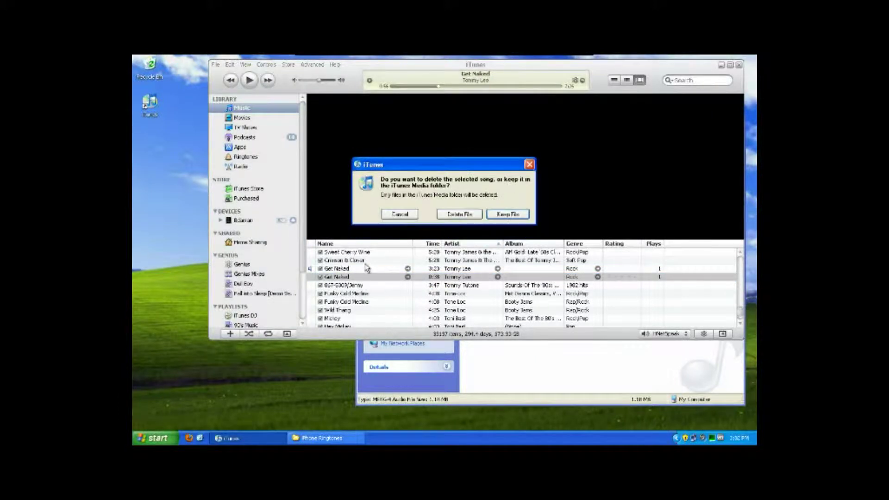
click(400, 217)
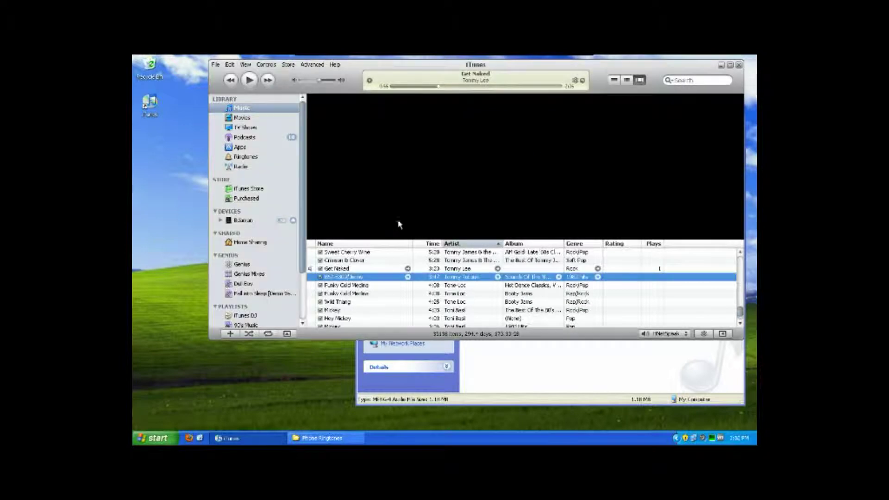
Turn off the start time and stop time limits for the original Get Naked track.
click(338, 269)
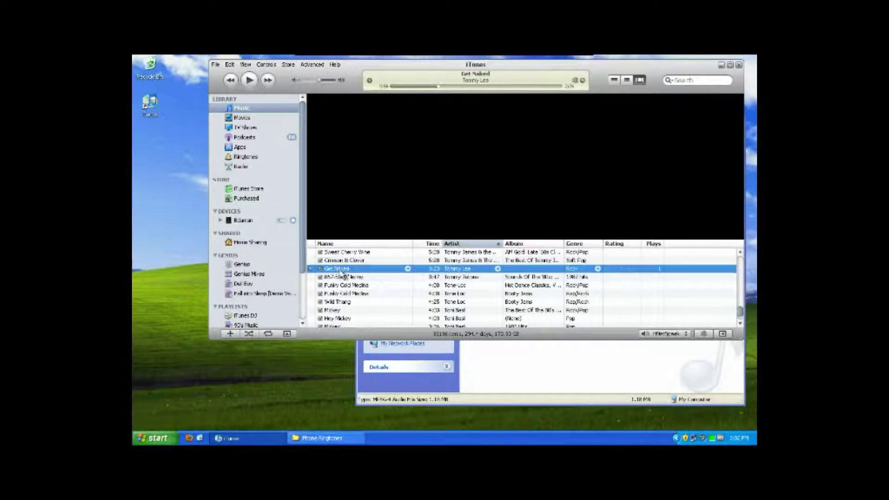
right_click(339, 269)
click(358, 297)
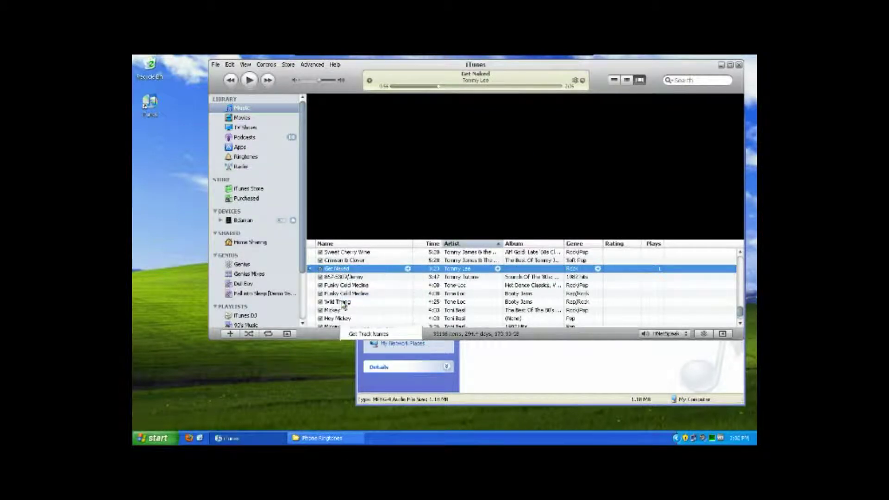
click(376, 128)
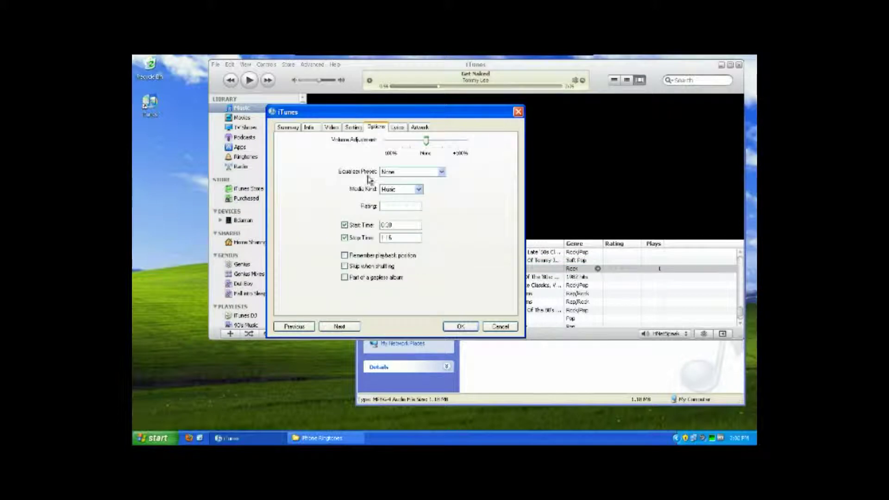
click(345, 226)
click(345, 238)
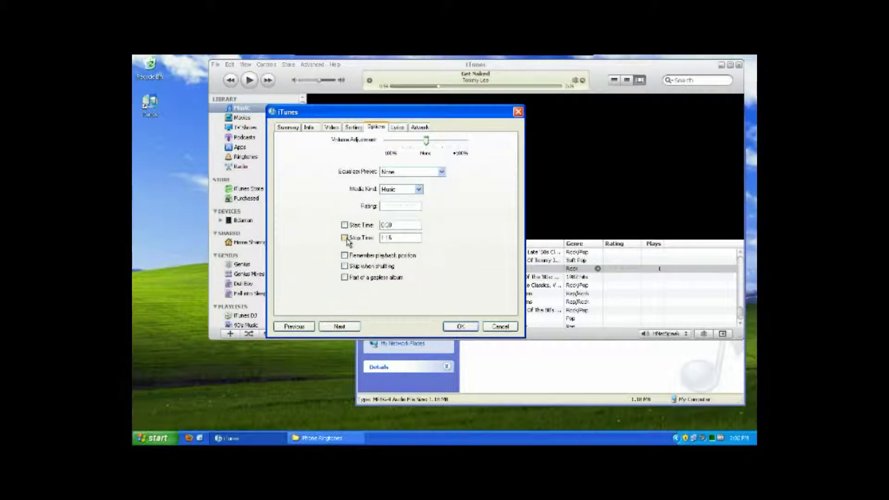
click(461, 327)
Switch to the iPhone Ringtones folder window, select Get Naked.m4a, and reposition the window over iTunes.
click(511, 377)
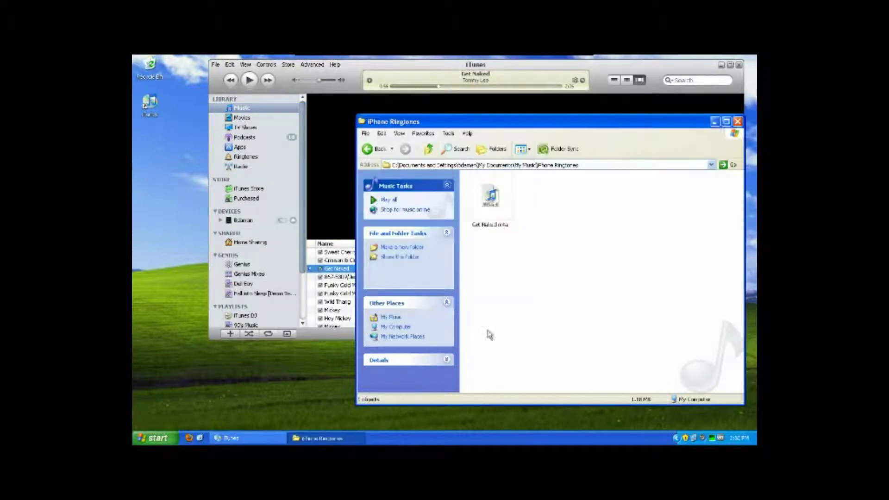
click(496, 203)
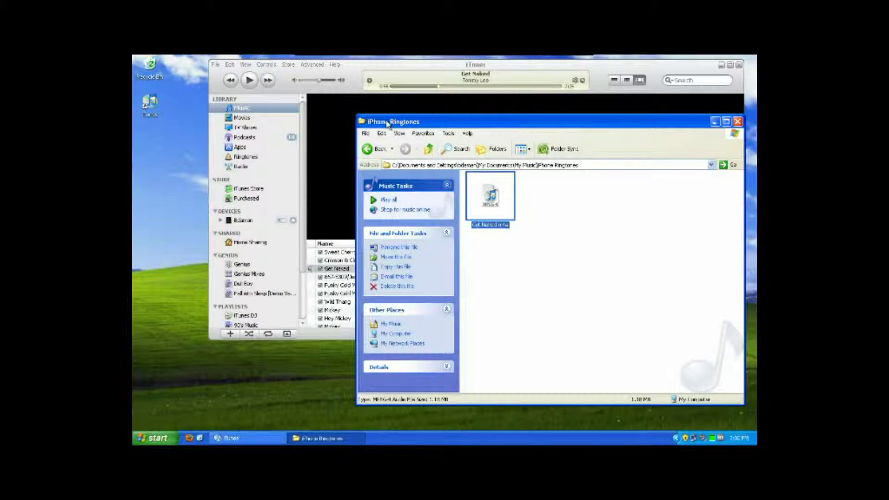
drag(458, 129, 398, 135)
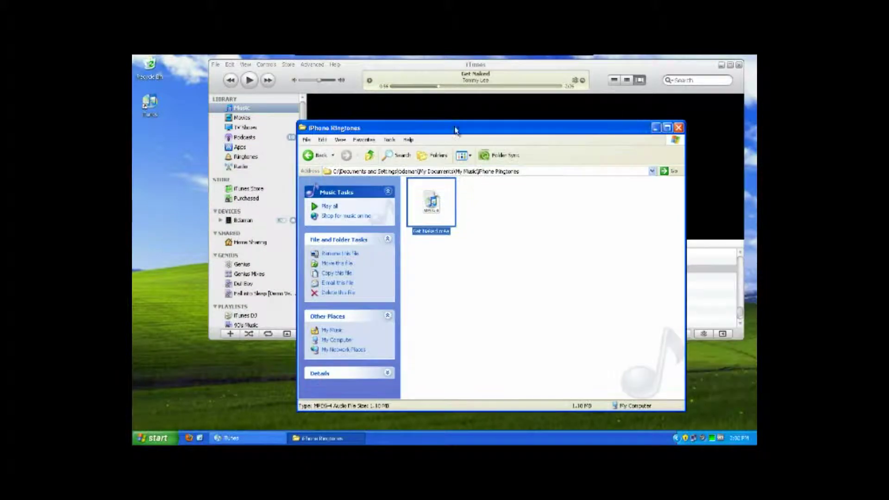
Check the setting for hiding extensions of known file types in Folder Options, and accept the dialog.
click(390, 139)
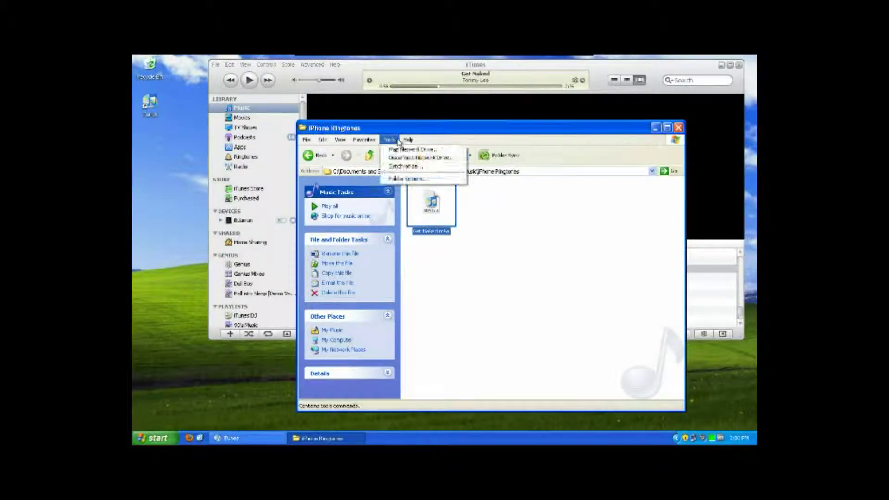
click(399, 179)
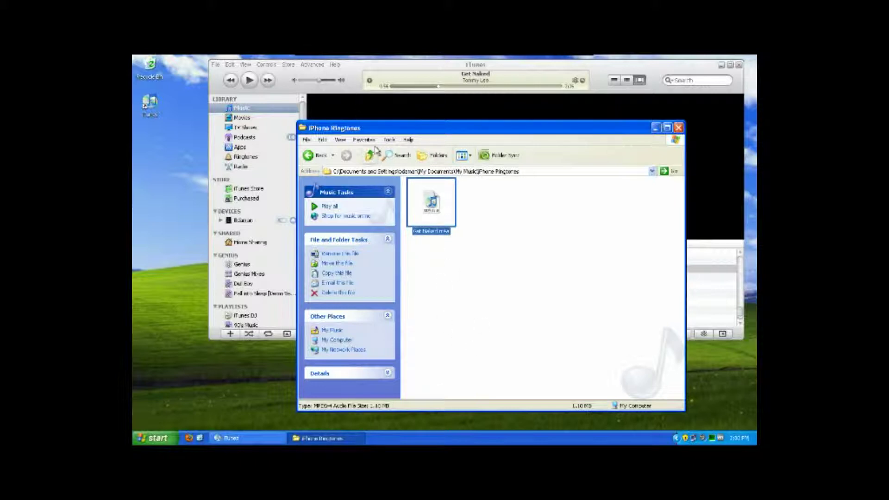
click(389, 140)
click(403, 179)
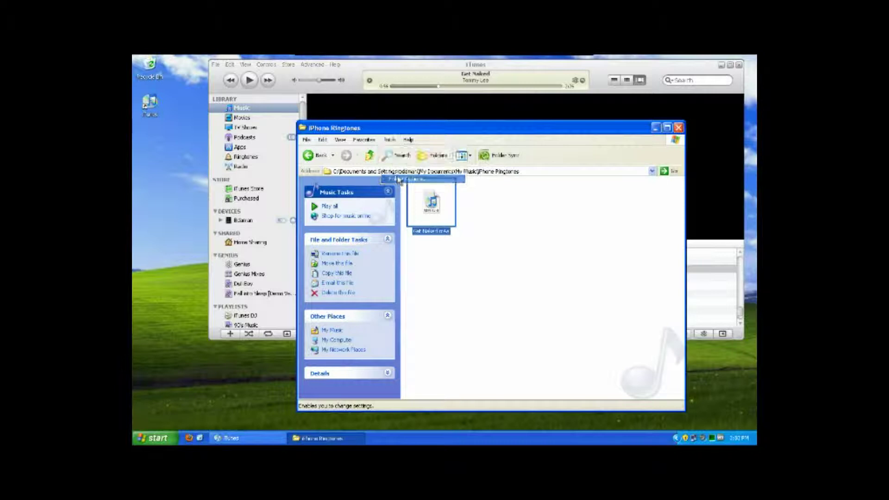
click(368, 151)
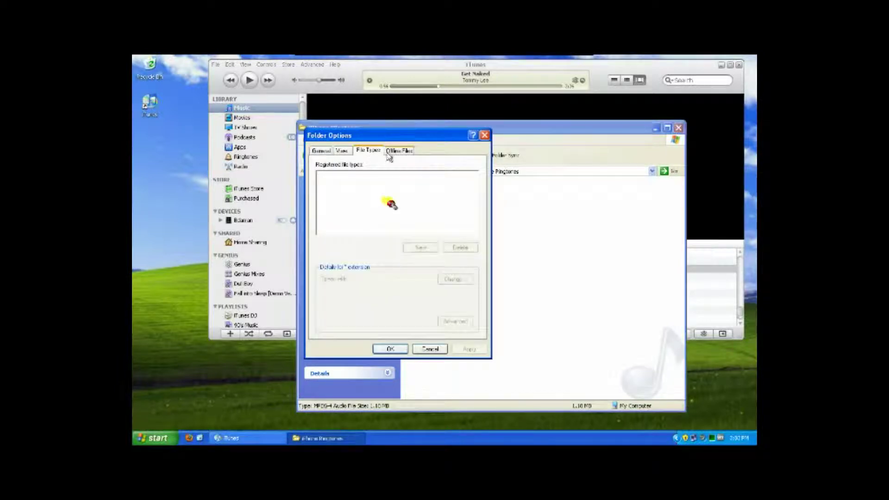
click(343, 152)
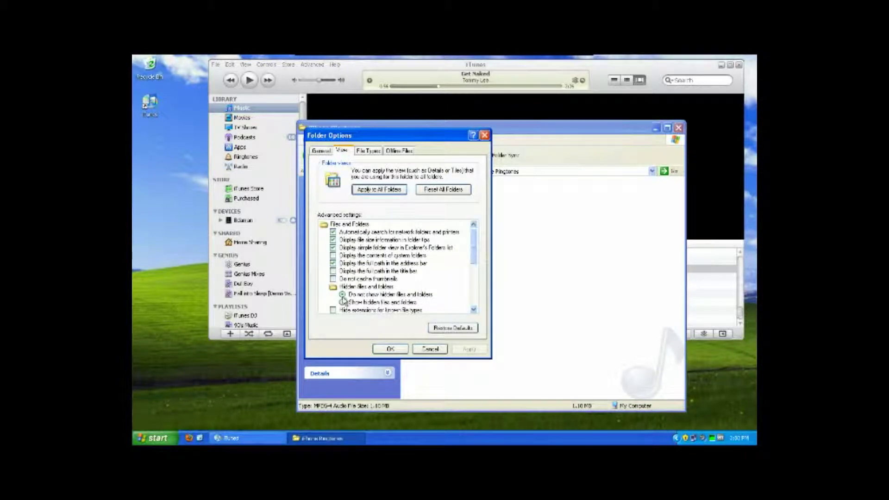
click(473, 309)
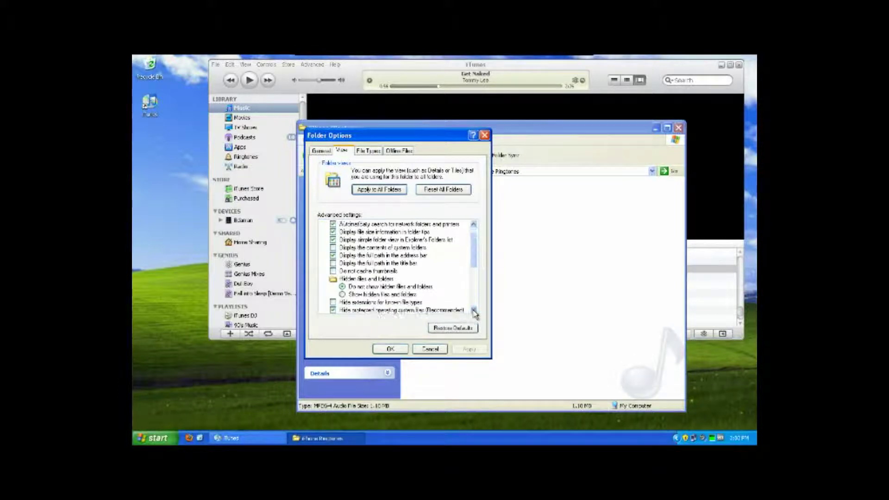
click(473, 310)
click(473, 309)
click(473, 310)
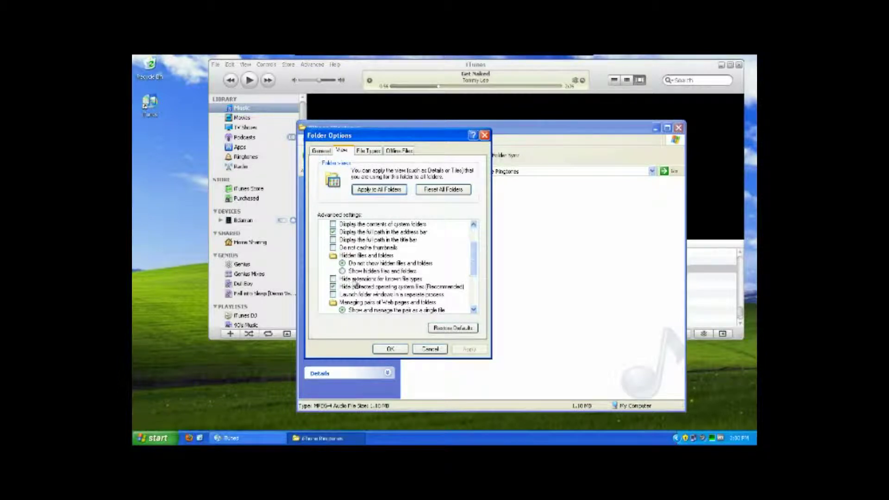
click(390, 349)
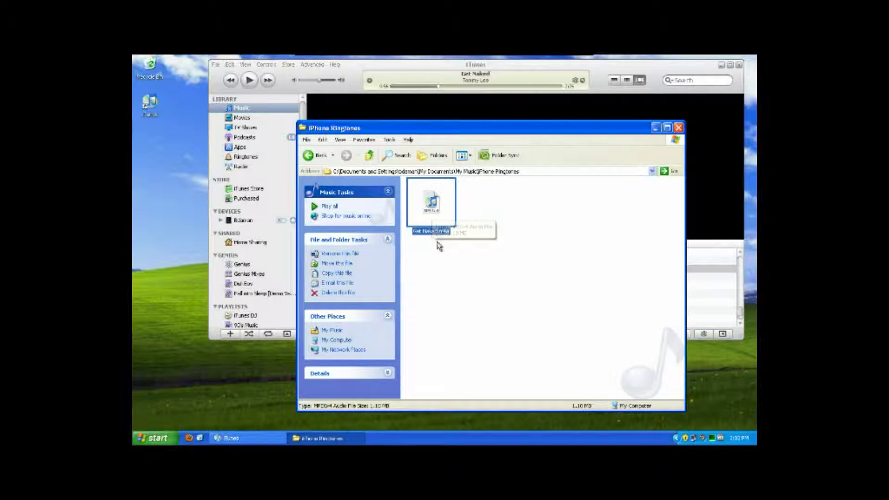
Rename Get Naked.m4a in the iPhone Ringtones folder to Get Naked.m4r and accept the extension change.
click(486, 263)
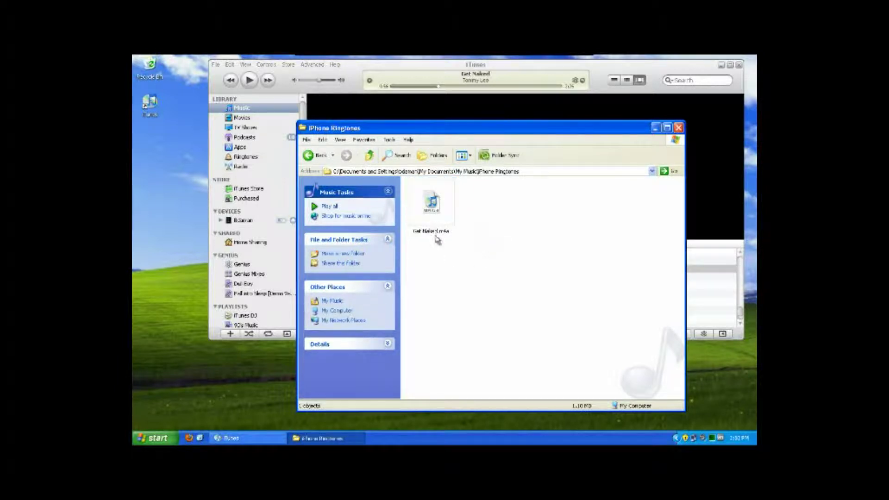
click(435, 233)
right_click(431, 235)
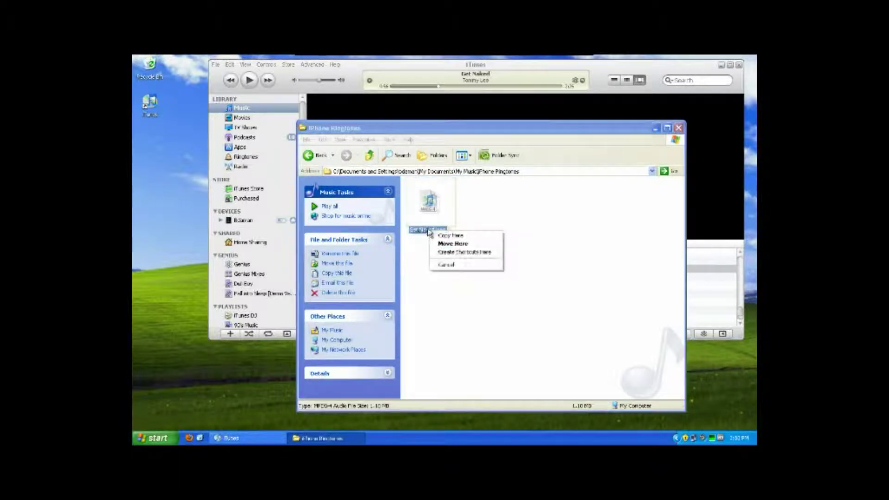
click(425, 232)
right_click(426, 233)
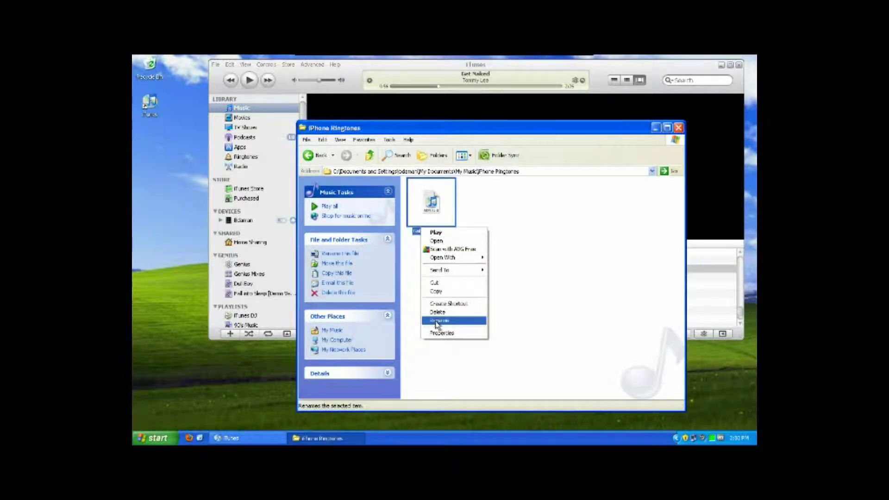
click(436, 322)
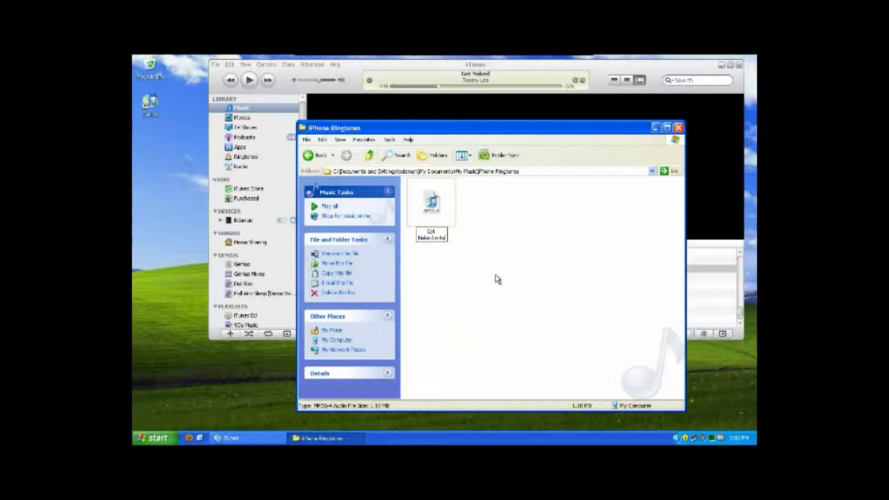
key(BackSpace)
text(r)
click(498, 279)
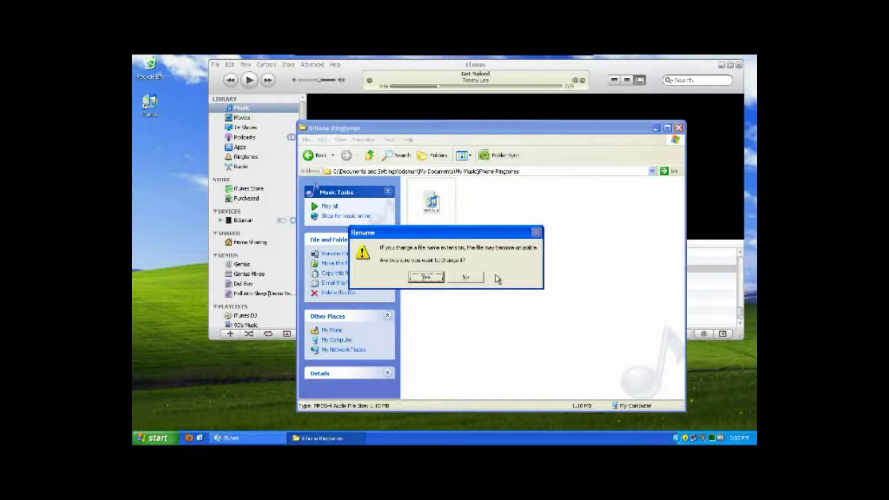
click(419, 278)
Move the iPhone Ringtones window clear of the iTunes library list and add Get Naked.m4r to the iTunes library.
drag(462, 130, 608, 168)
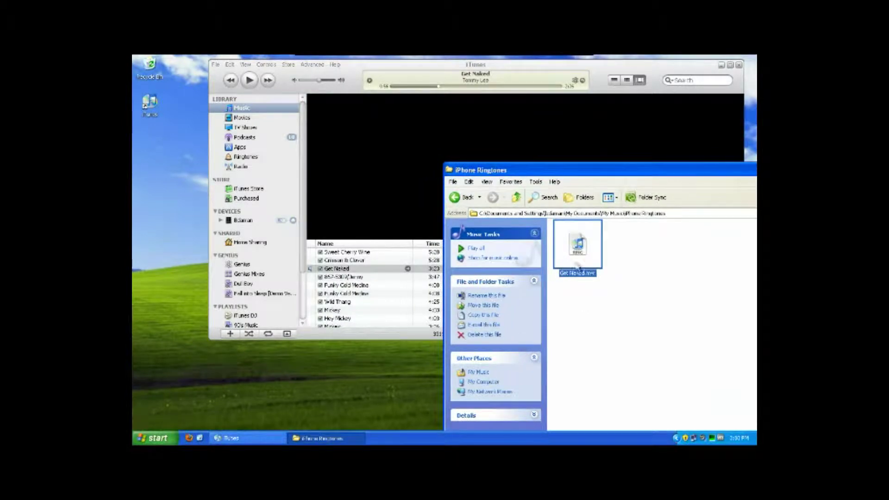
click(589, 317)
click(586, 249)
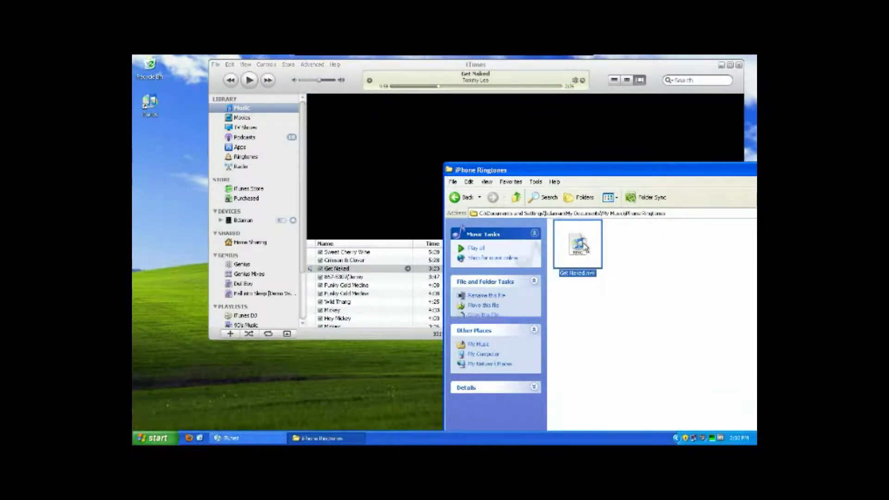
drag(586, 249, 257, 135)
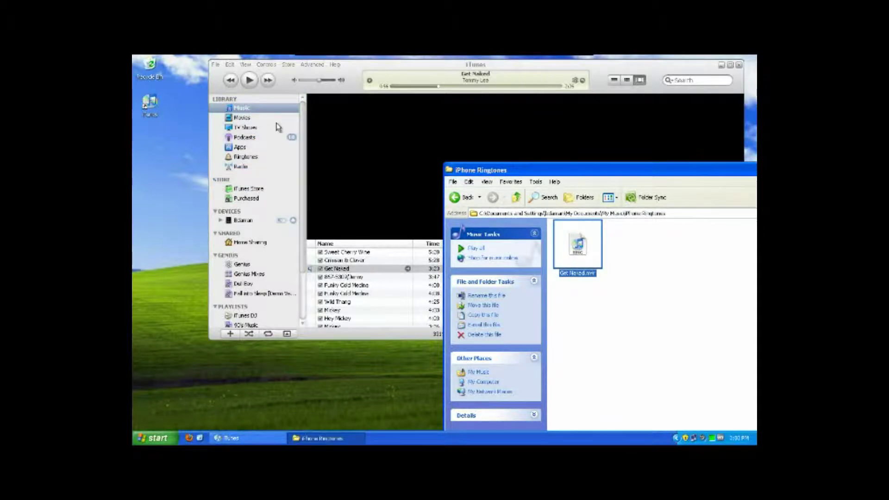
Switch to iTunes, show the Ringtones library, and select the Get Naked ringtone.
click(257, 158)
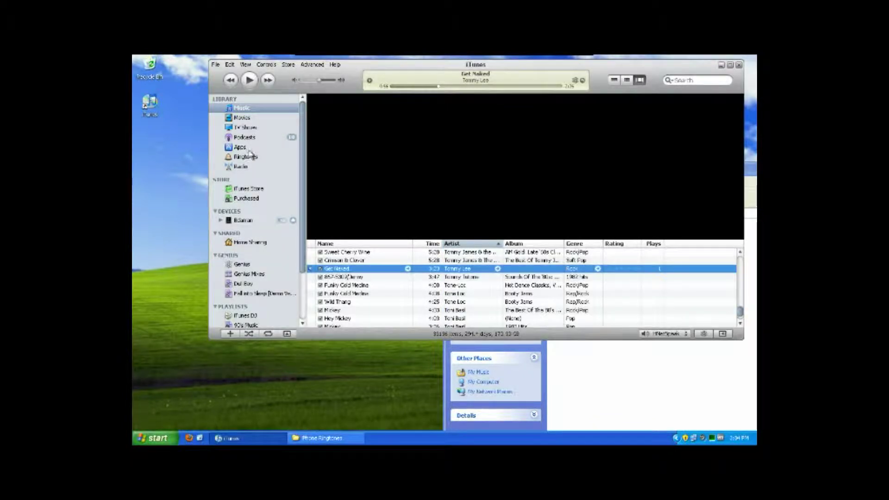
click(240, 160)
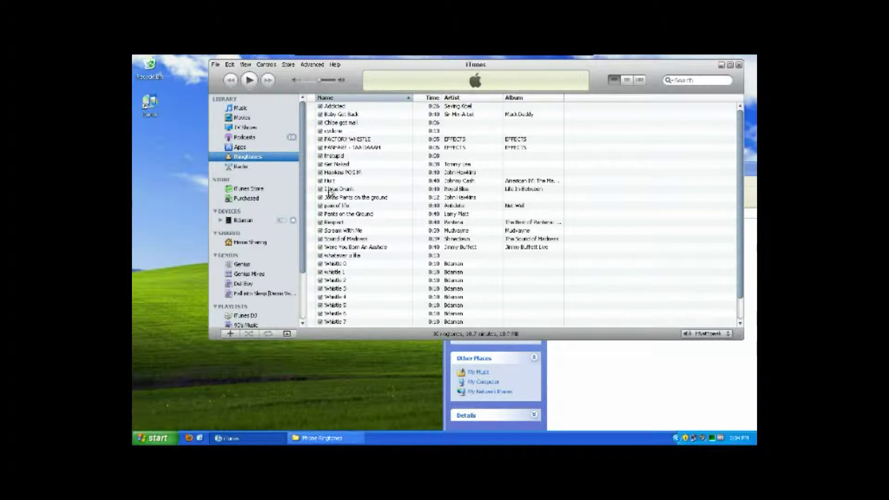
click(339, 165)
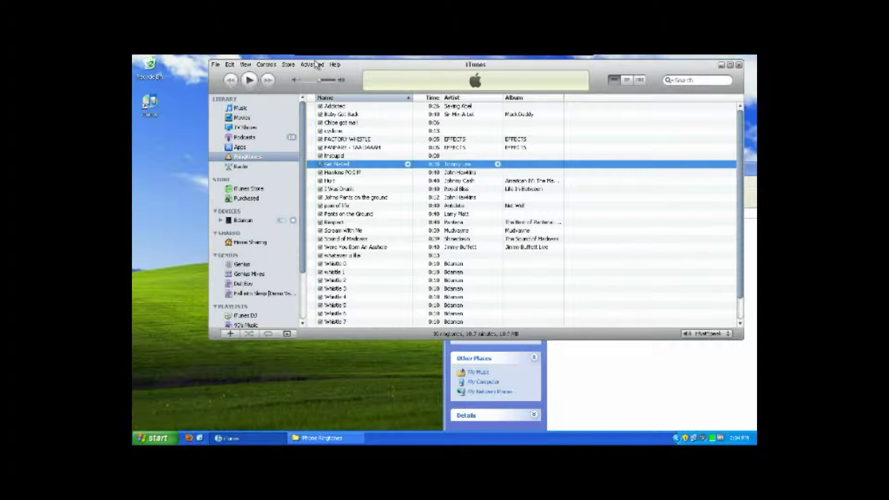
Maximize the iTunes window and sync the connected iPhone with all ringtones.
drag(395, 66, 316, 87)
double_click(272, 89)
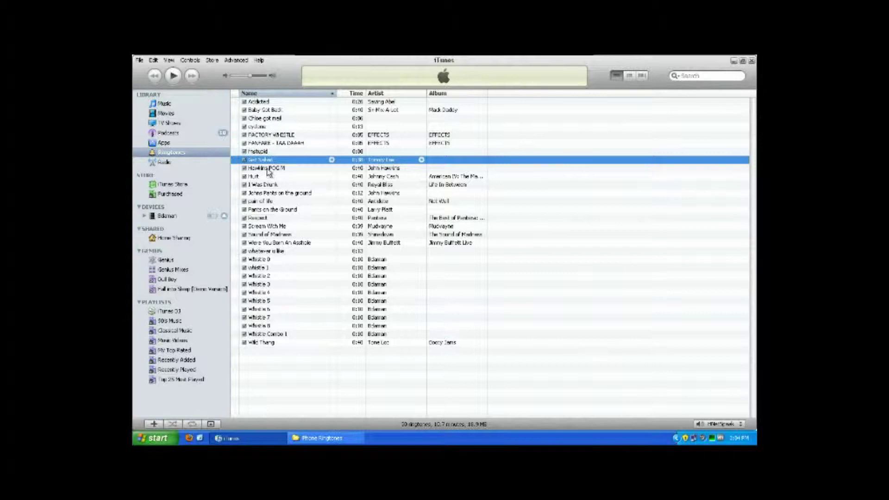
click(168, 216)
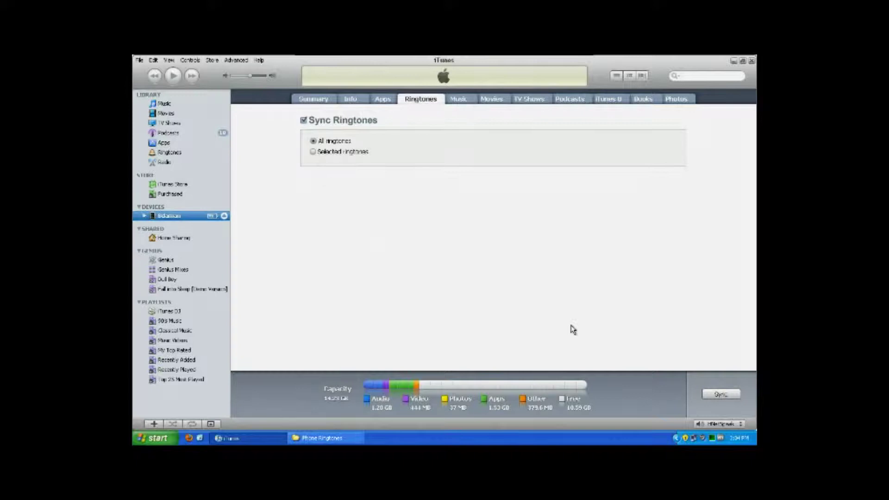
click(736, 397)
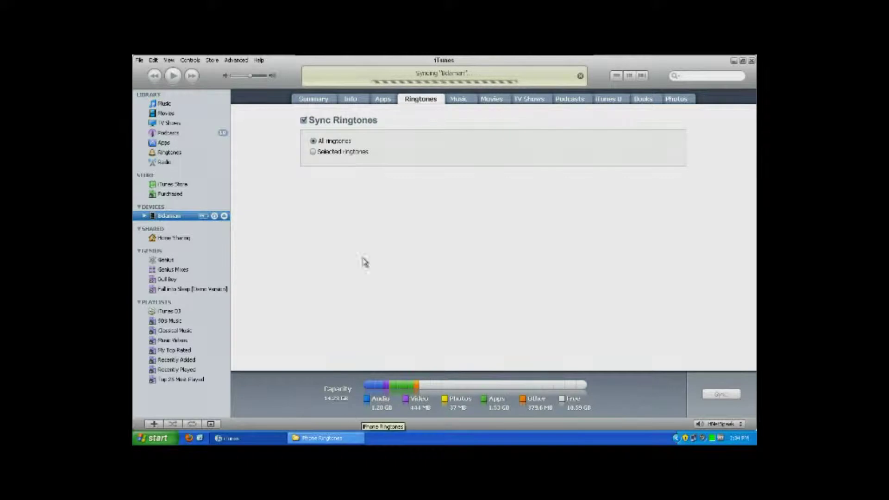
Take the Height XP virtual machine out of full-screen mode to show the host desktop.
mouse_move(301, 58)
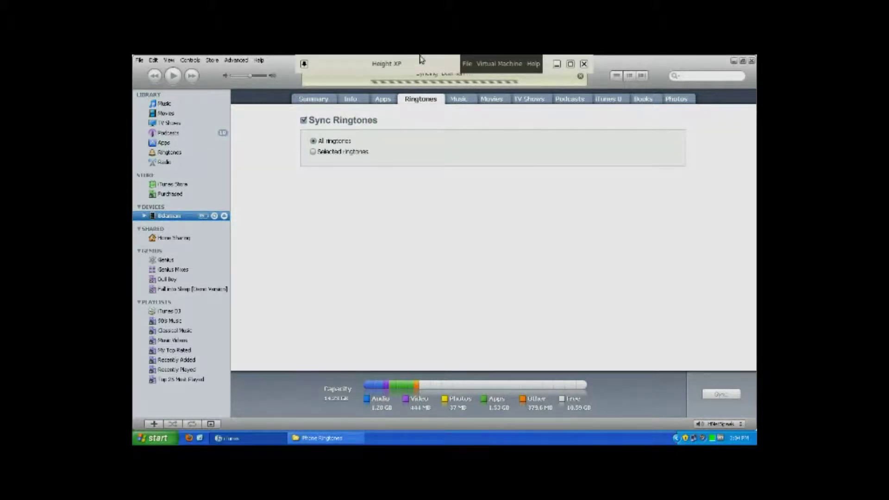
click(570, 63)
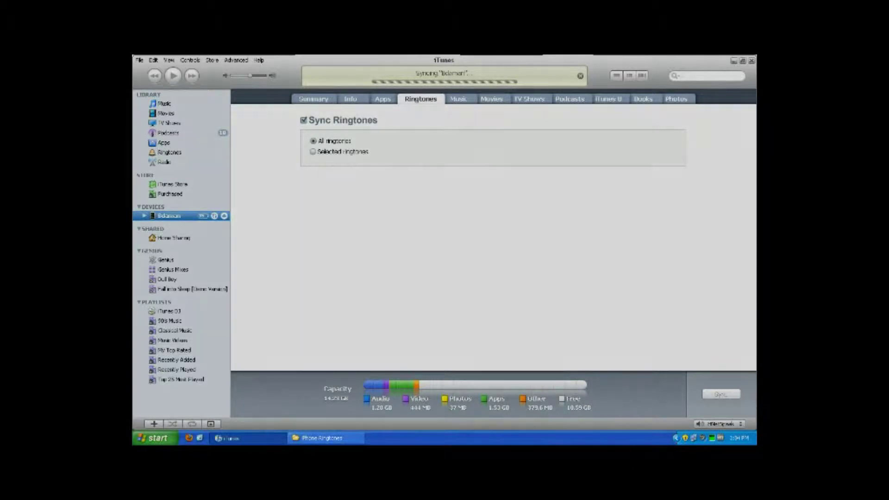
mouse_move(430, 58)
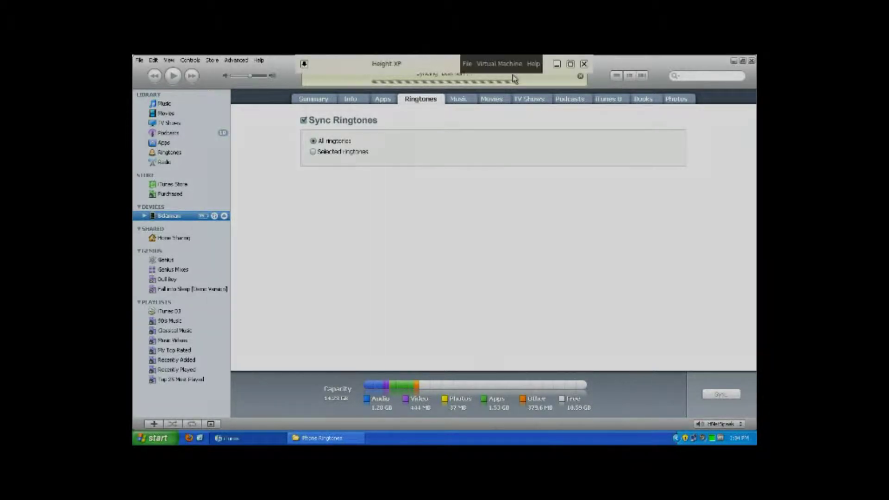
click(571, 64)
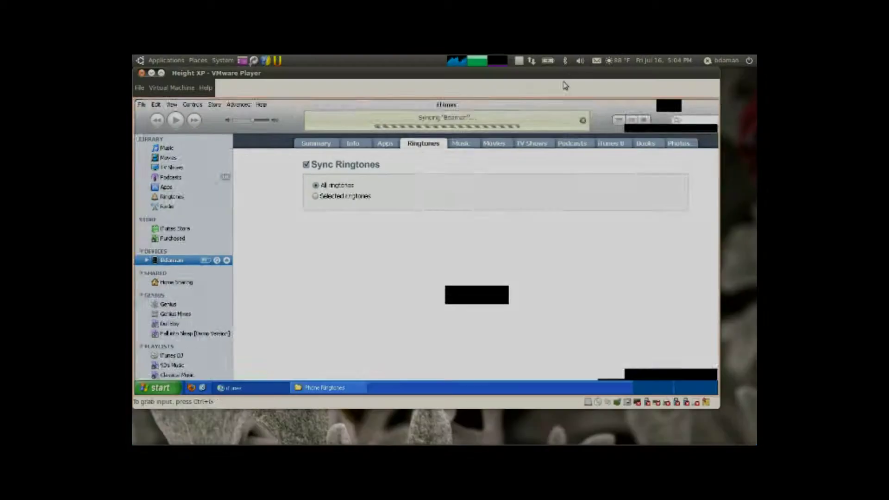
Release the virtual machine's input, bring up the iPhone remote-view window, and reposition it over iTunes below the sync status display.
key(ctrl+alt)
mouse_move(405, 444)
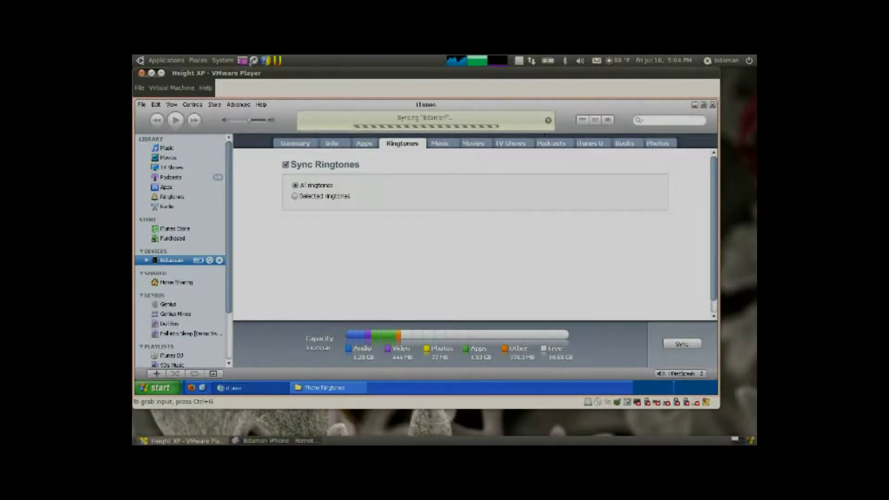
click(262, 440)
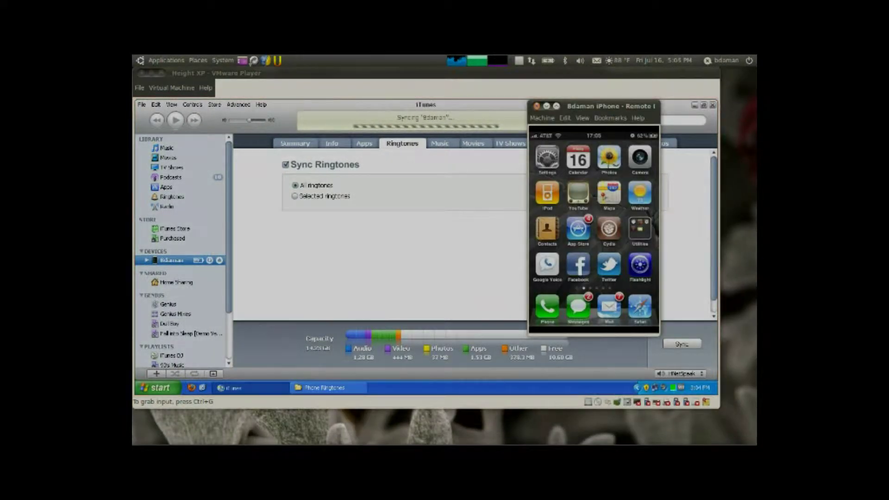
click(691, 250)
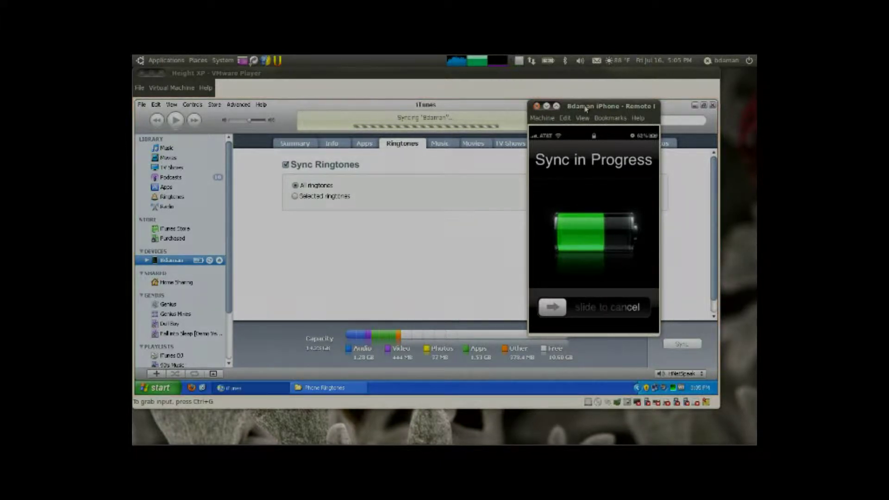
drag(586, 109, 528, 168)
click(527, 161)
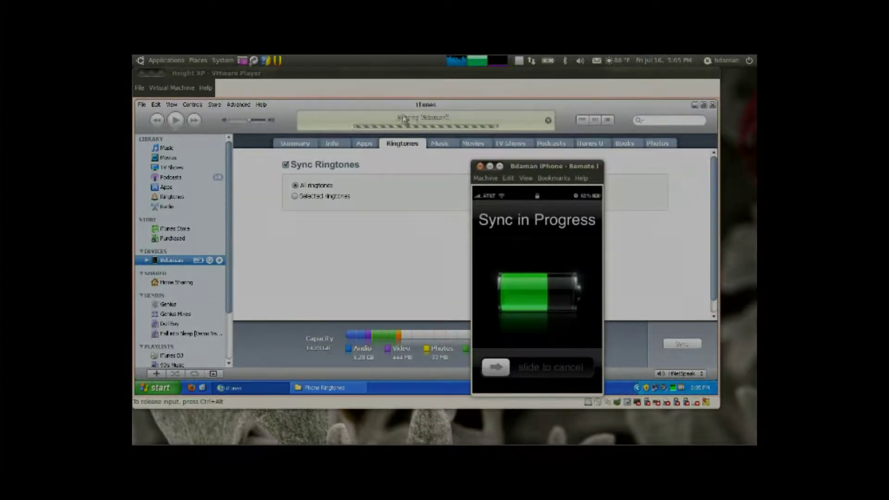
key(ctrl+alt)
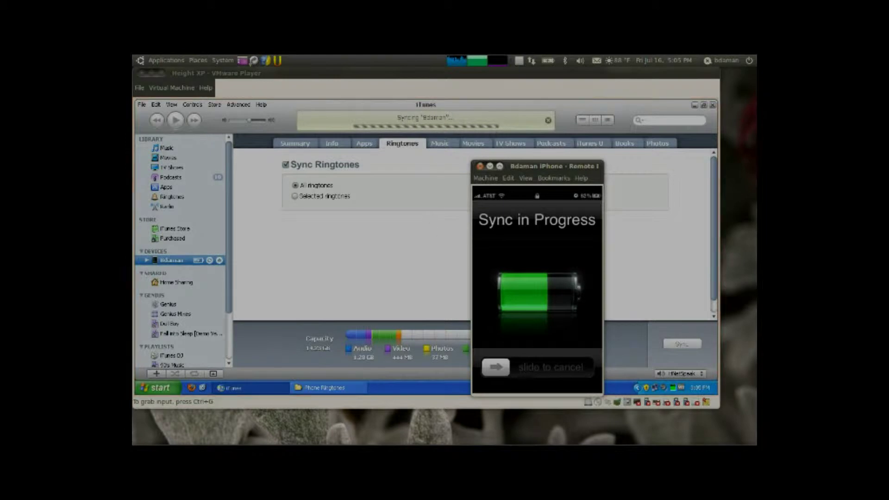
click(698, 316)
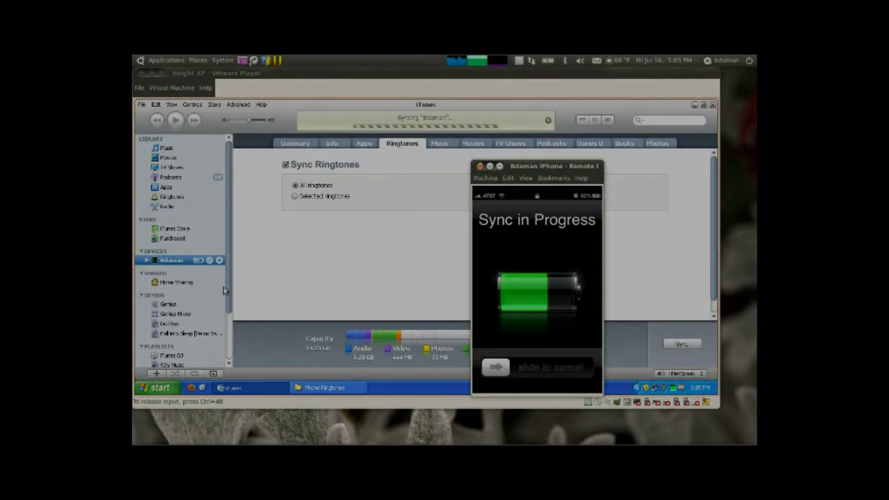
key(ctrl+alt)
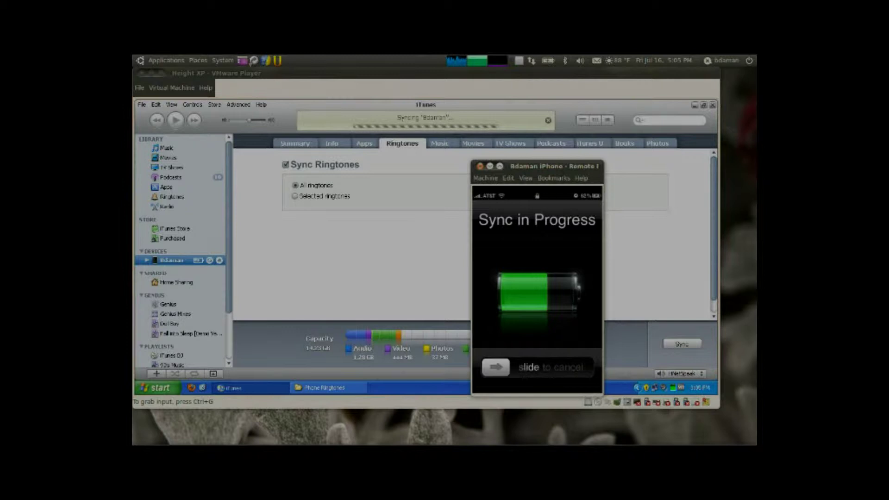